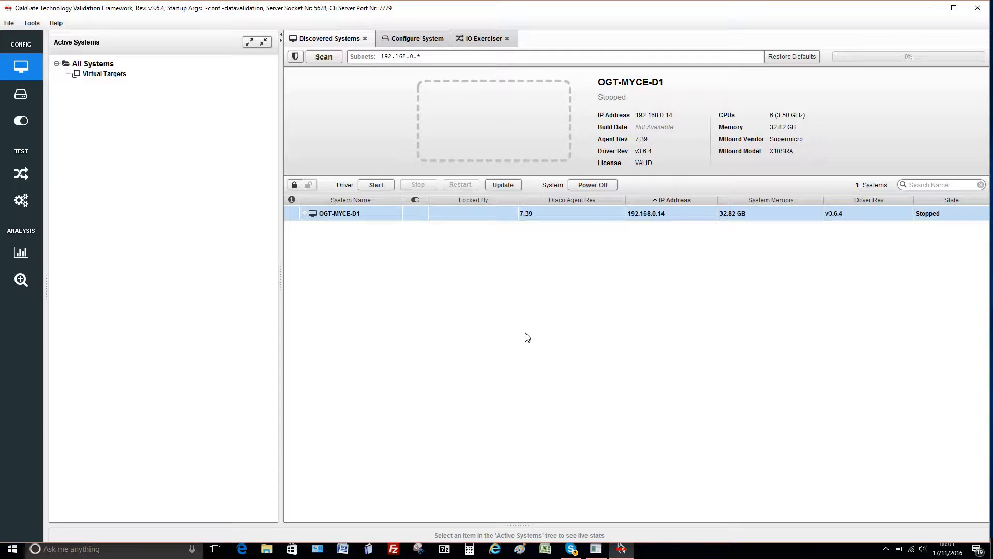
- Start the driver on system OGT-MYCE-D1 and expand its SAS/SATA 0300 adapter to list the initiator ports
left_click(379, 185)
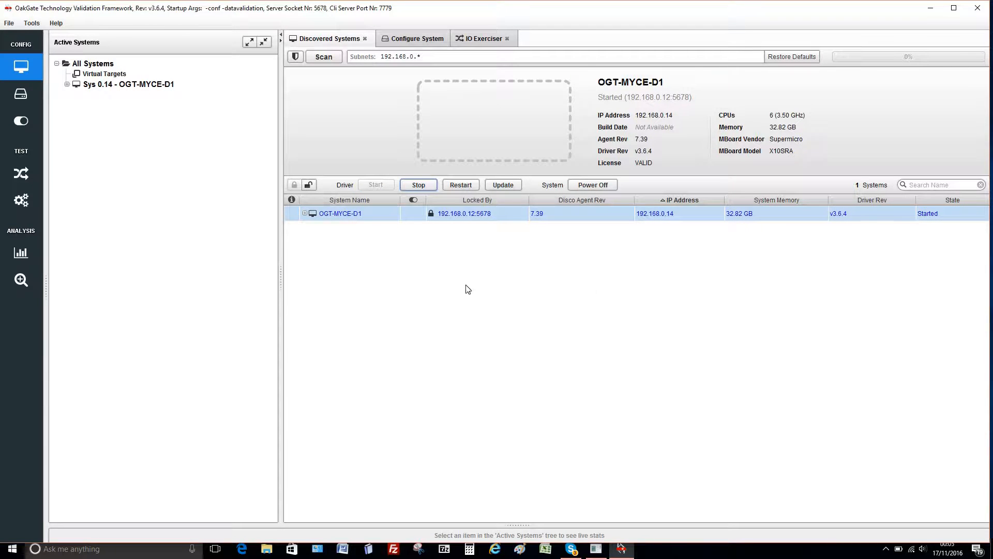
left_click(67, 85)
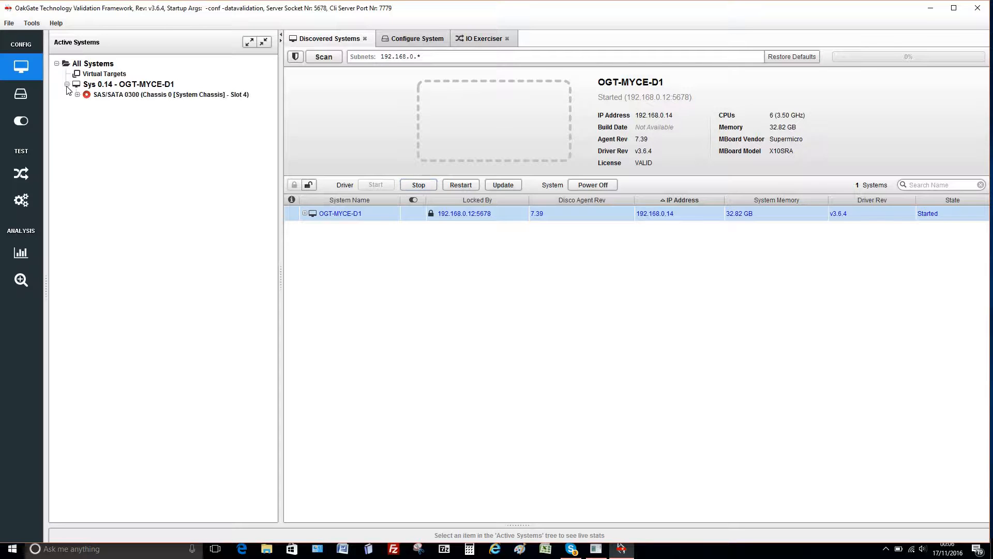
left_click(78, 94)
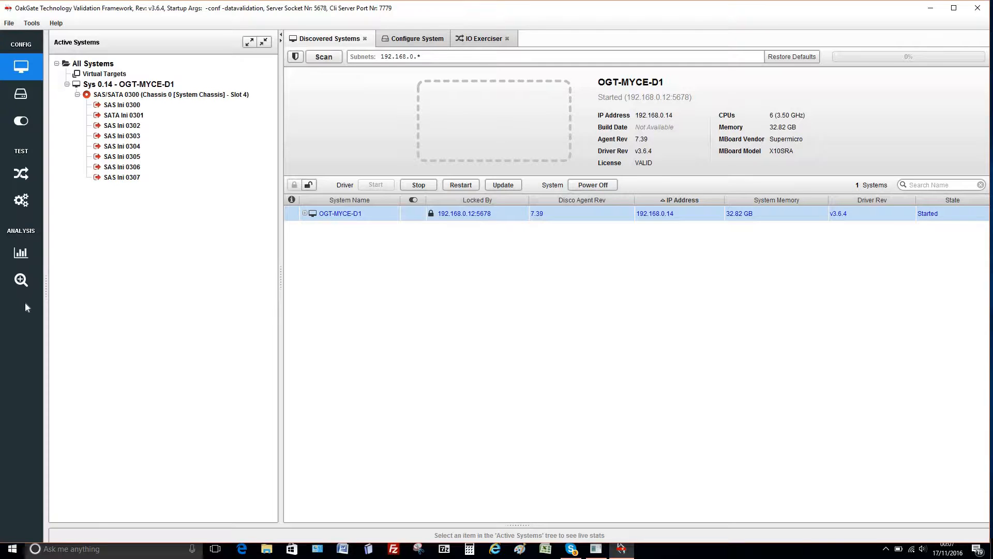
- Connect a Mezzanine Controller to OGT-MYCE-D1 through an IP connection at 192.168.0.14 and list its modules
left_click(21, 121)
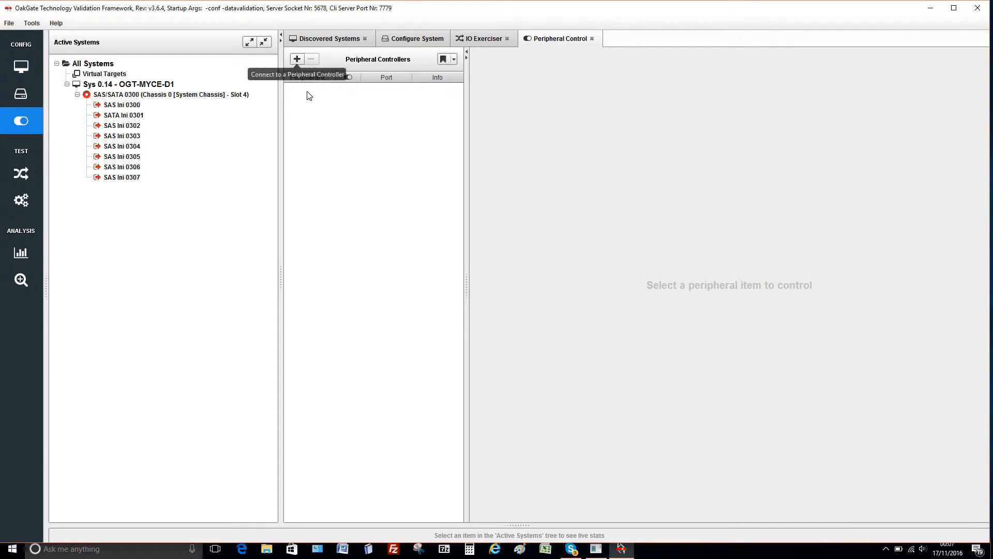
left_click(297, 60)
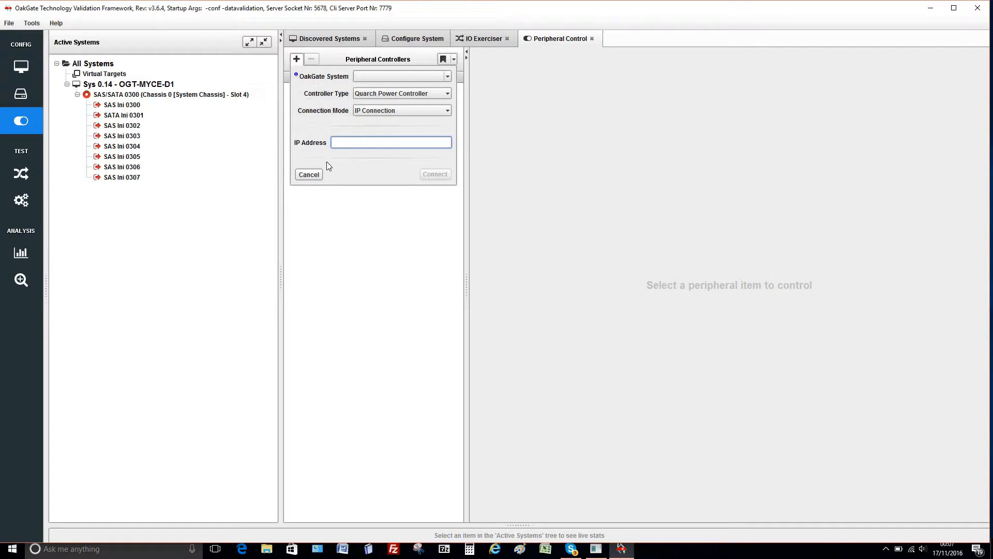
left_click(448, 78)
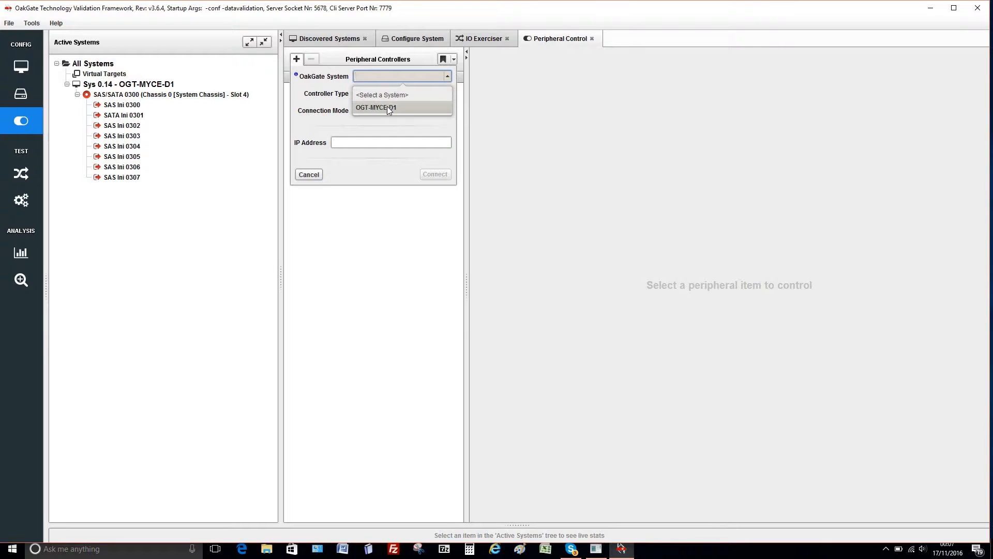
left_click(388, 108)
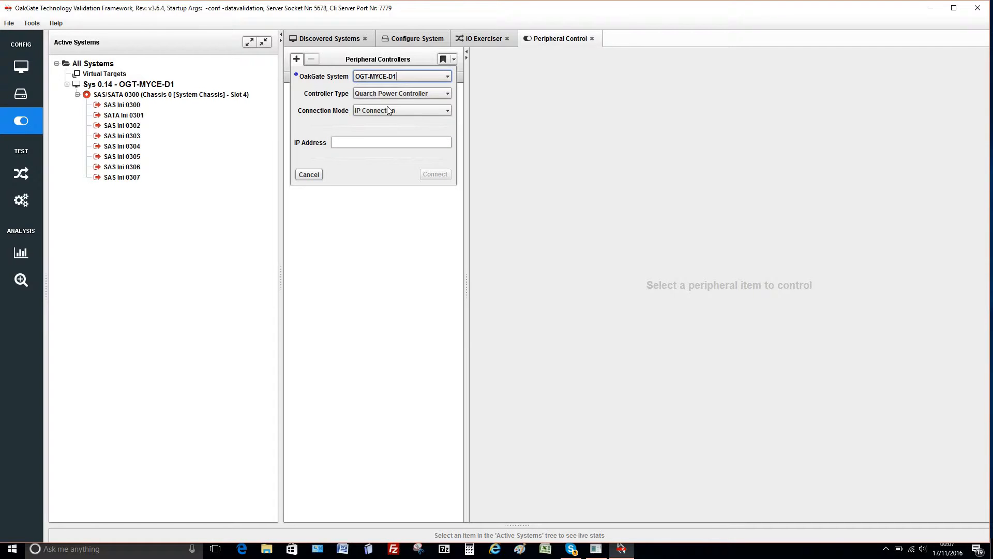
left_click(448, 93)
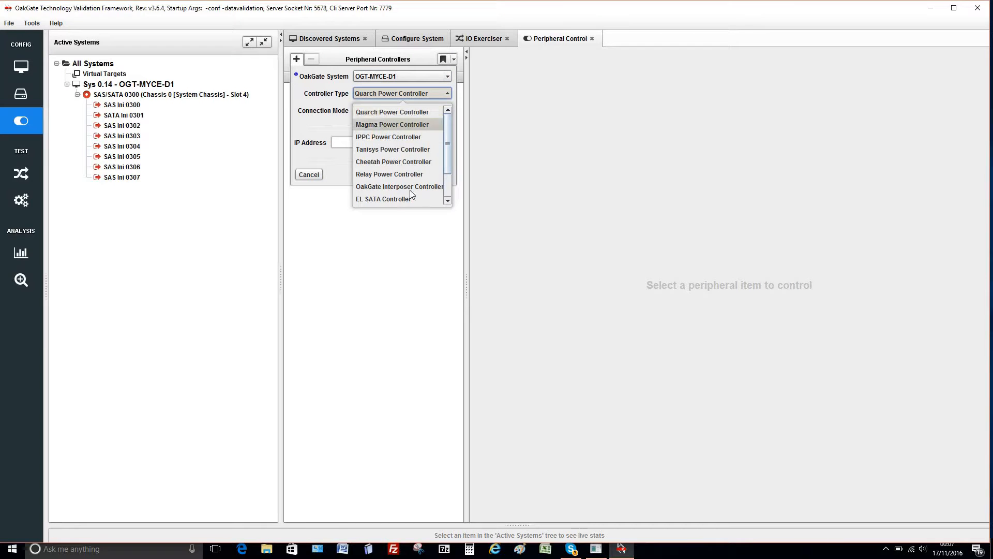
left_click_drag(449, 125, 444, 171)
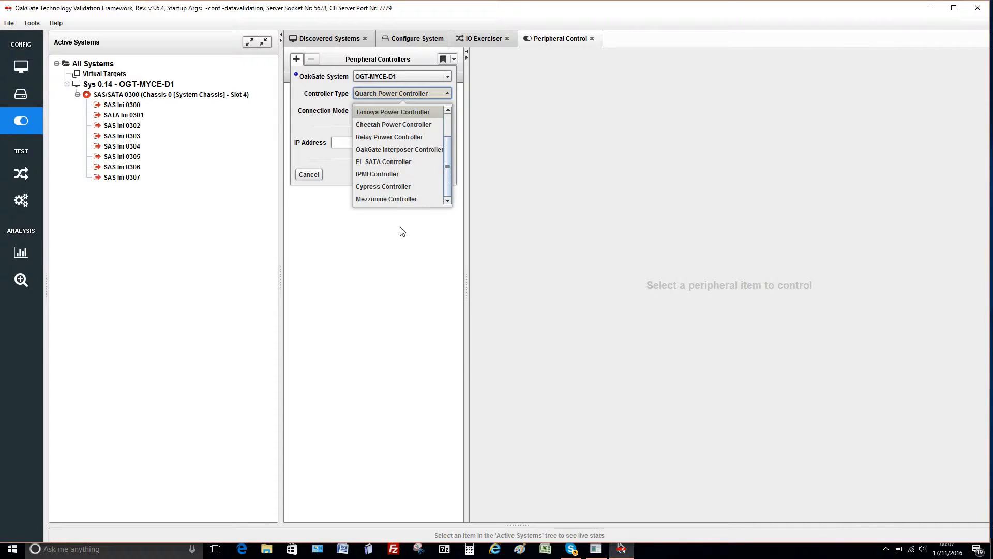
left_click(375, 200)
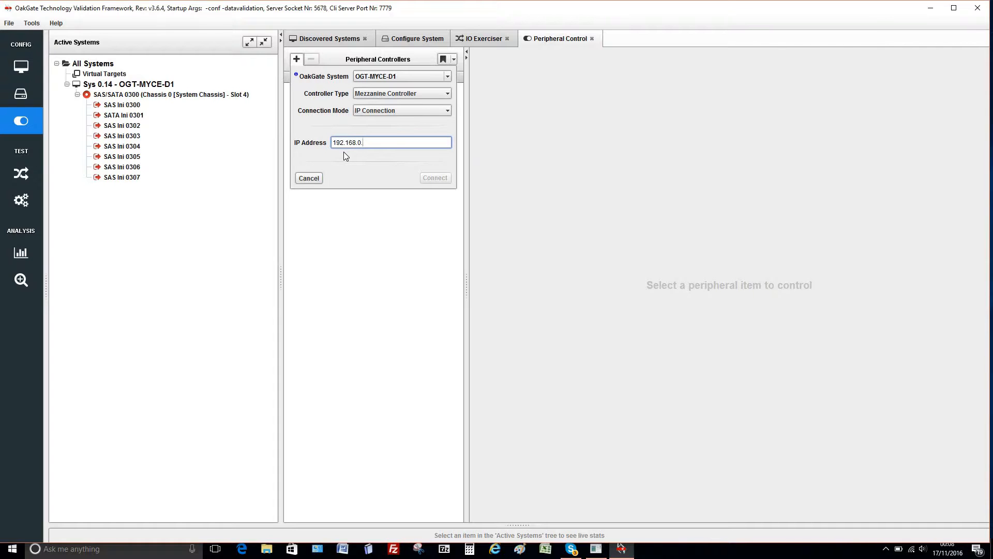
type("14")
left_click(425, 179)
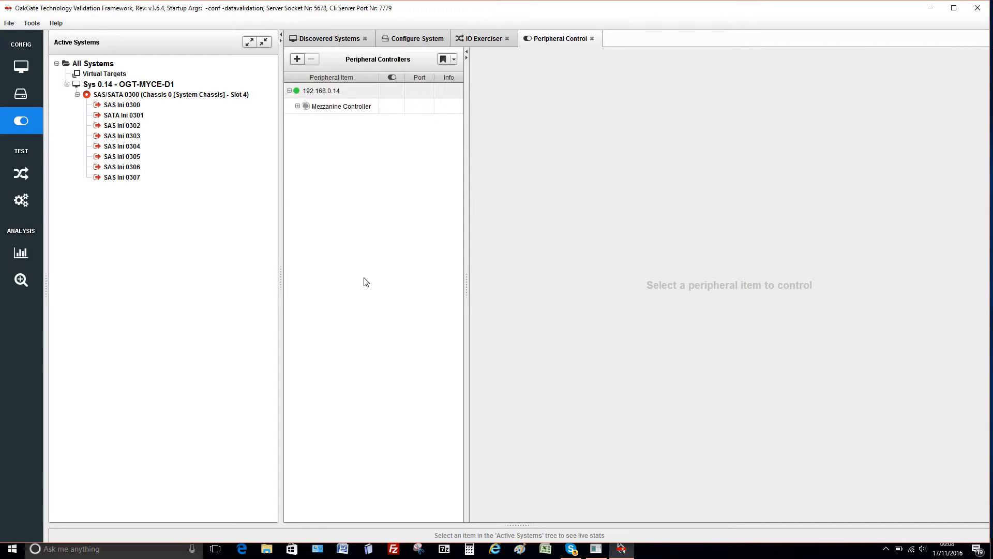
left_click(298, 106)
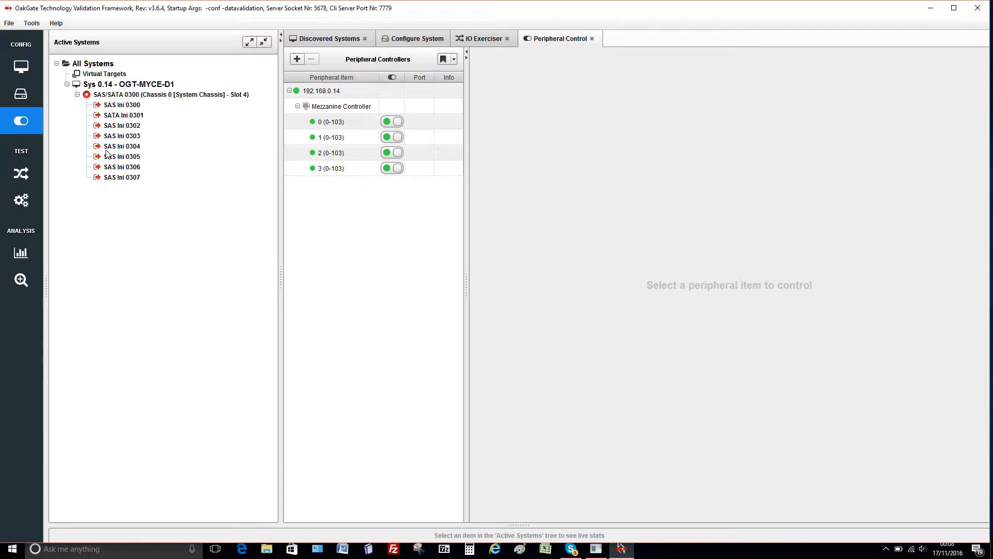
- Add Mezzanine Controller module 1 (0-103) as a peripheral module of port SATA Ini 0301 and initialize the port
left_click(113, 117)
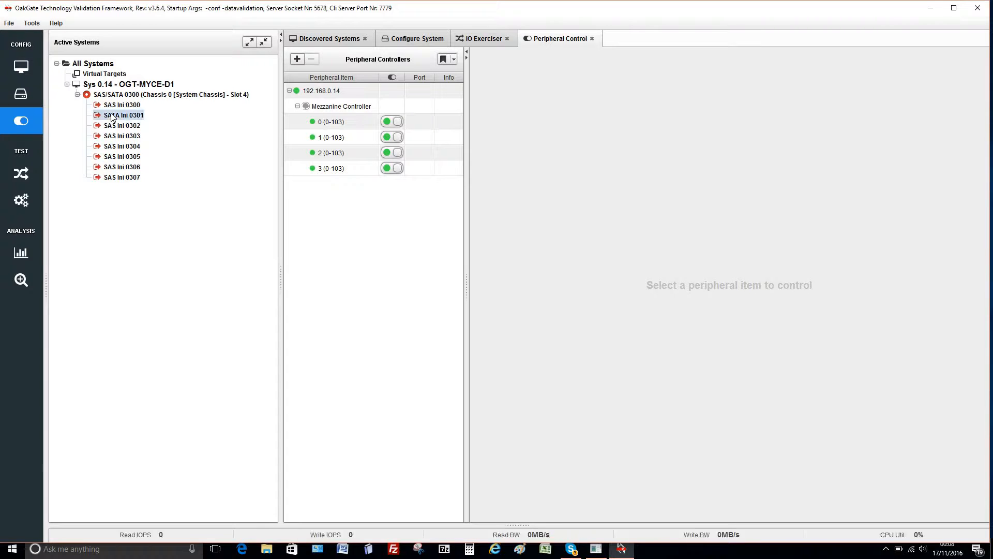
left_click(408, 40)
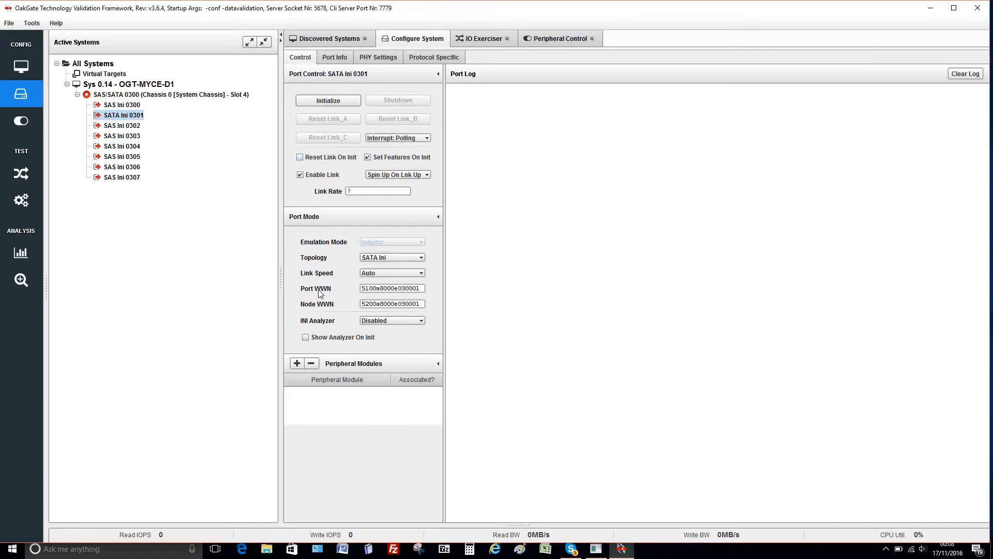
left_click(422, 258)
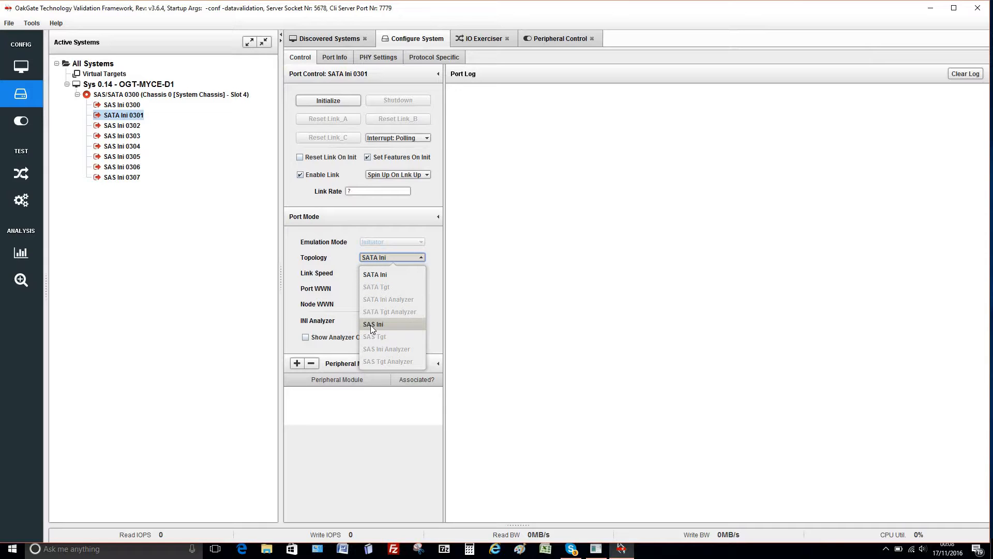
left_click(421, 257)
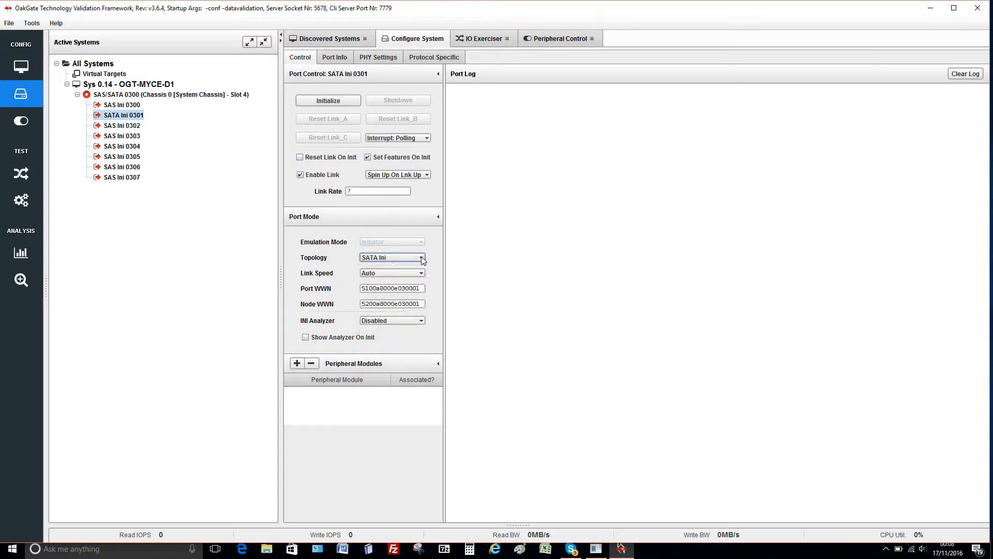
left_click(298, 364)
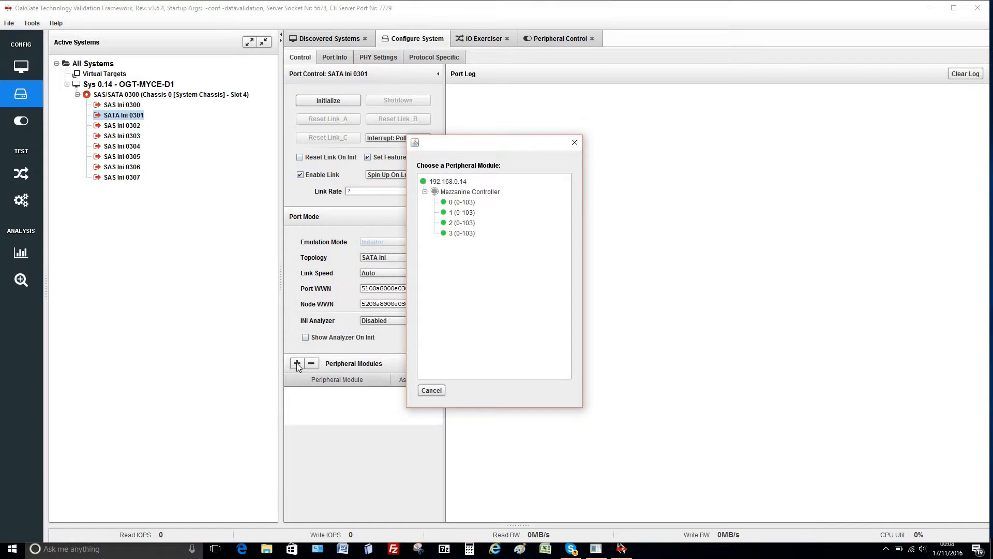
double_click(463, 212)
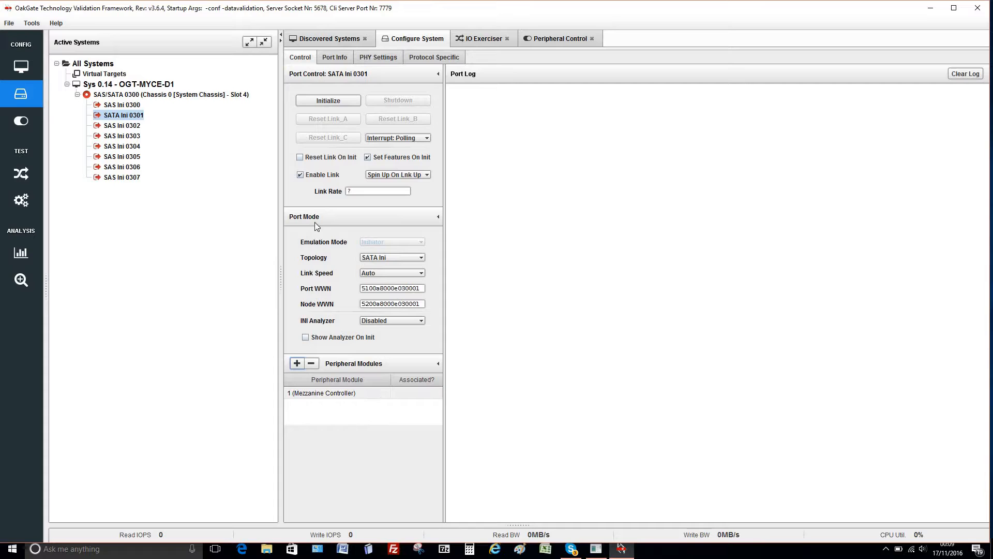
left_click(324, 102)
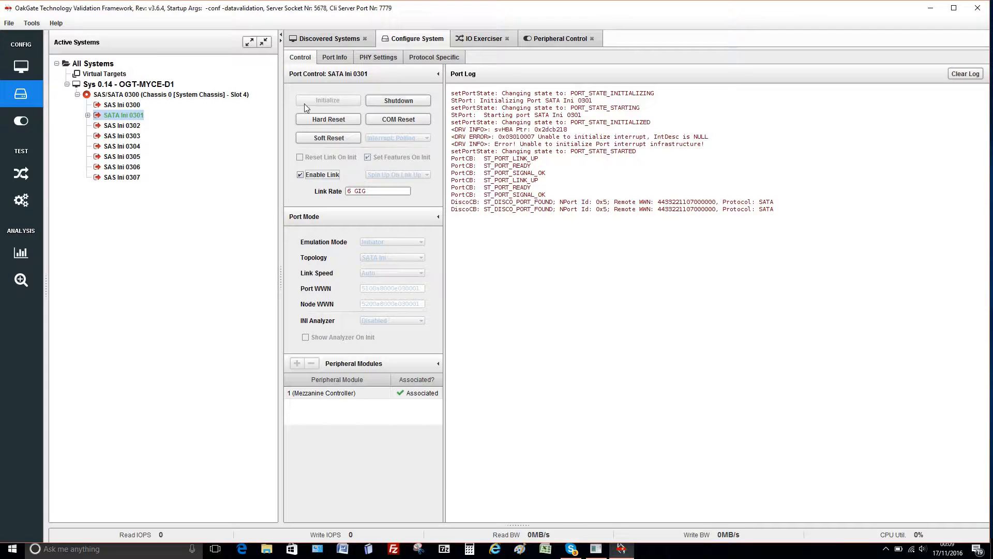
- Expand SATA Ini 0301 down to Lun-0000 and examine the LUN data and its SATA features
left_click(87, 115)
left_click(98, 126)
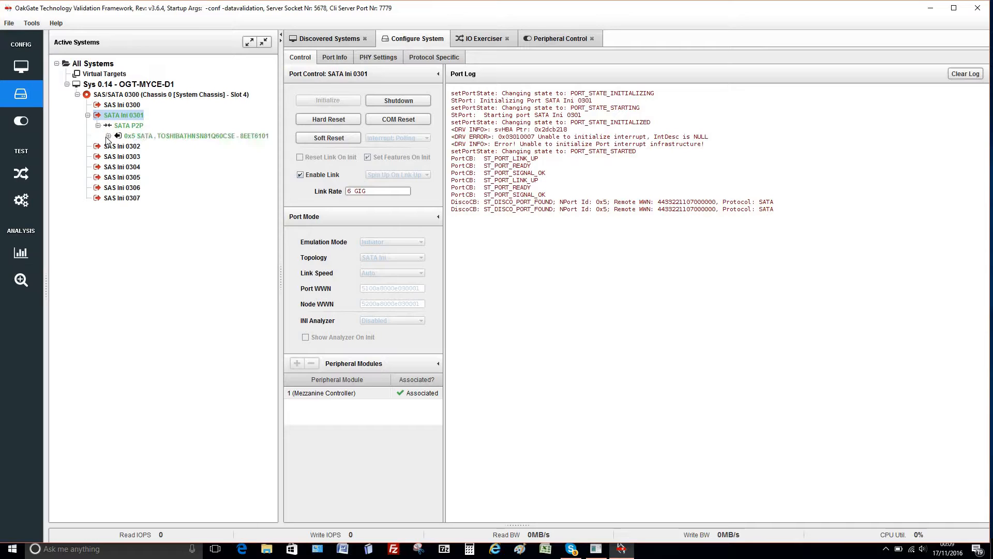
left_click(108, 136)
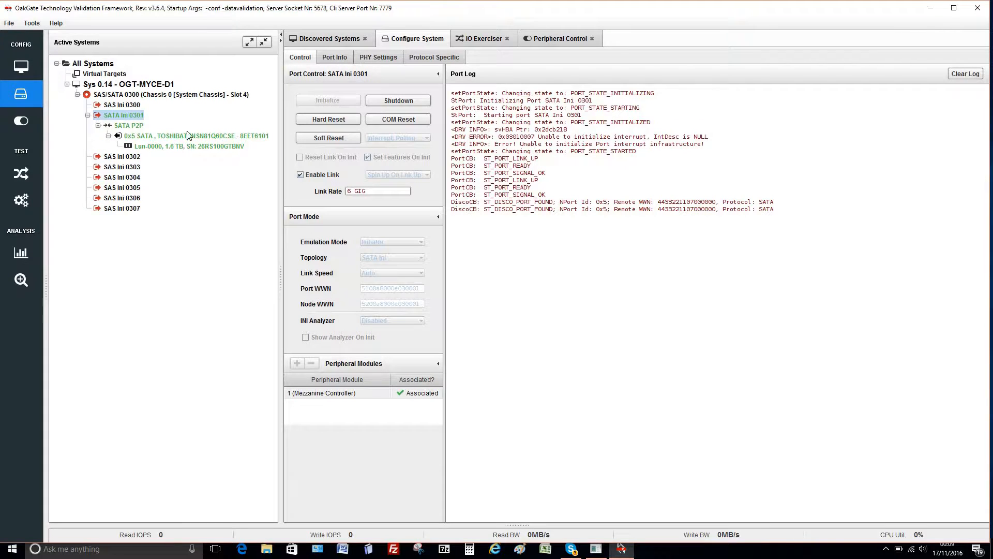
left_click(167, 148)
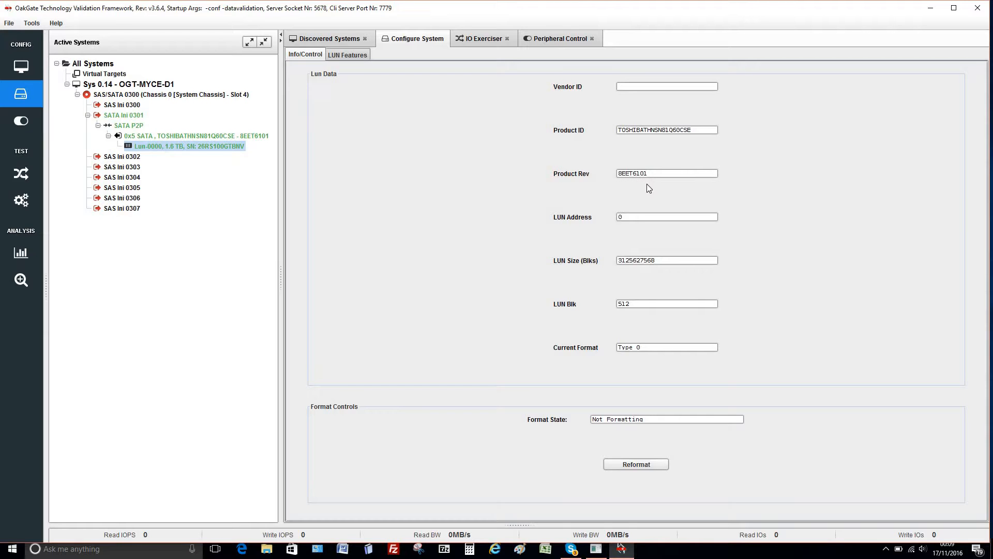
left_click(341, 55)
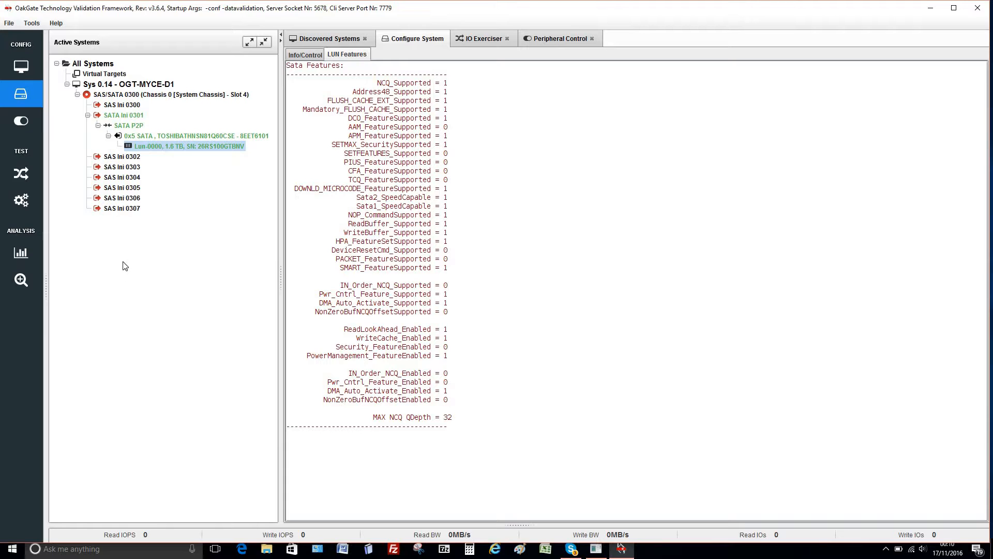
- Measure the power of Mezzanine Controller module 1 and turn on auto-refresh for the power readings
left_click(563, 40)
left_click(351, 138)
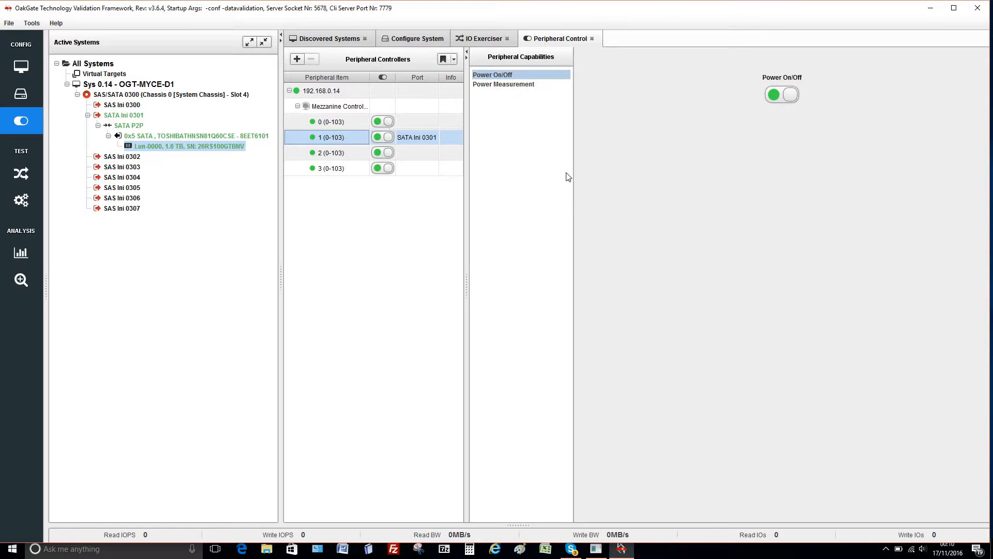
left_click(509, 85)
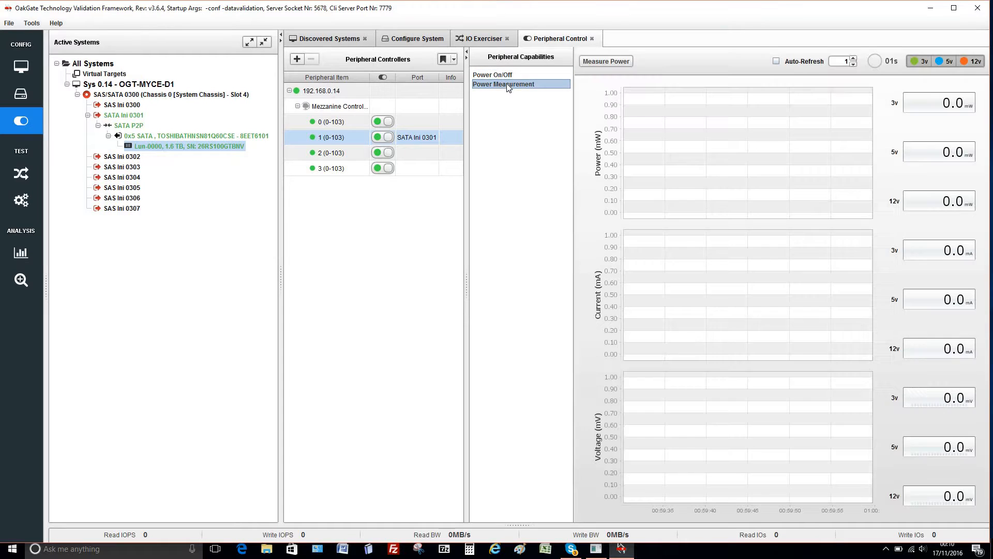
left_click(607, 62)
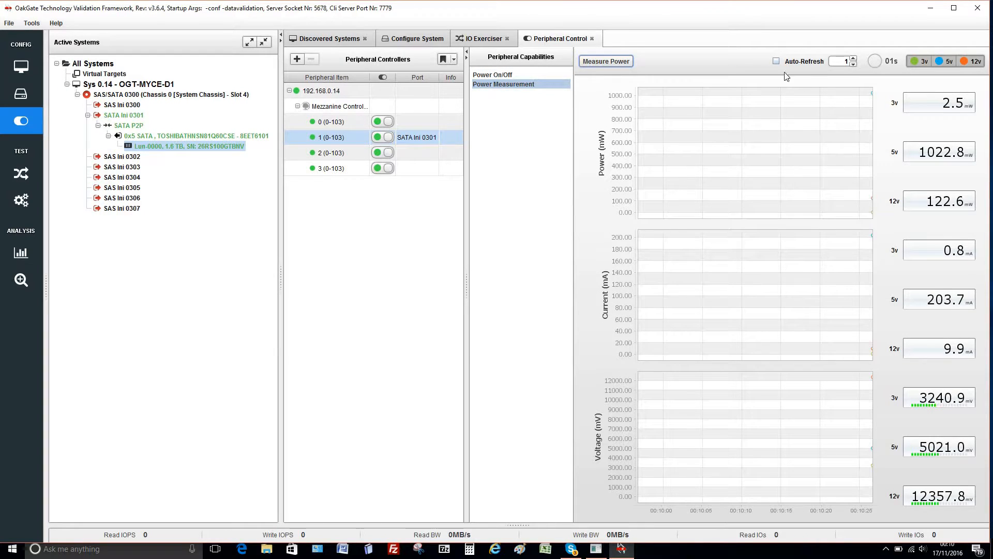
left_click(776, 62)
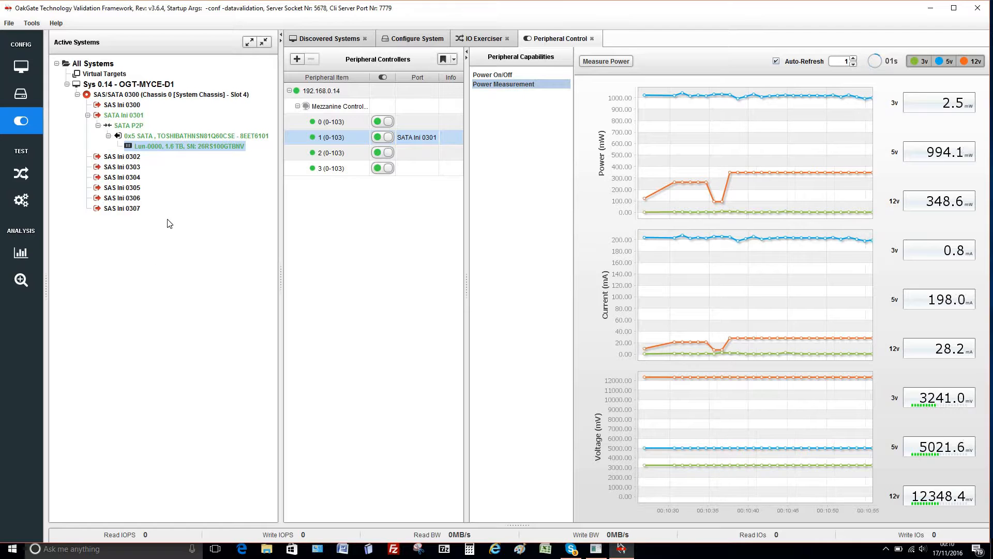
- Load the setup file Demo Test.at3 from the auto_tests folder into the test automation suite
left_click(21, 201)
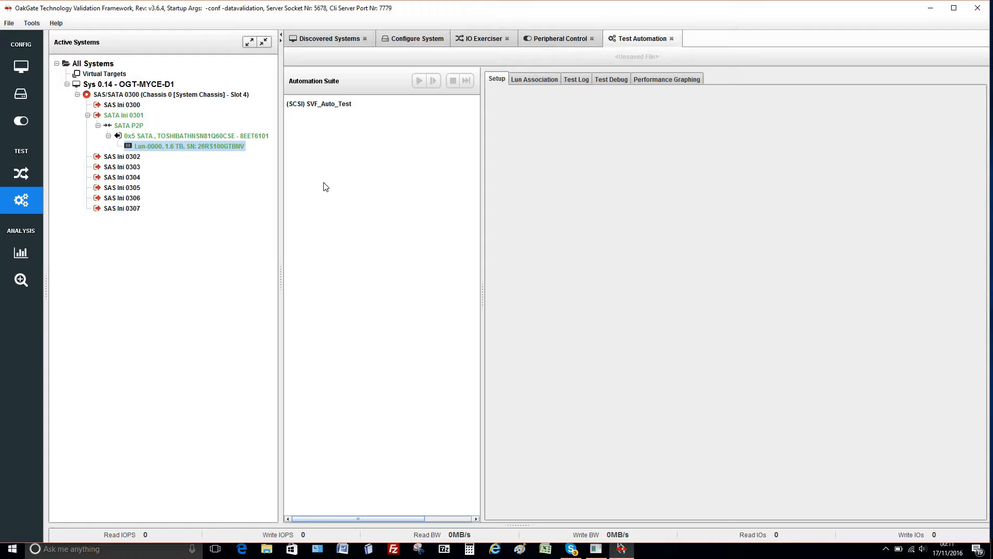
left_click(336, 105)
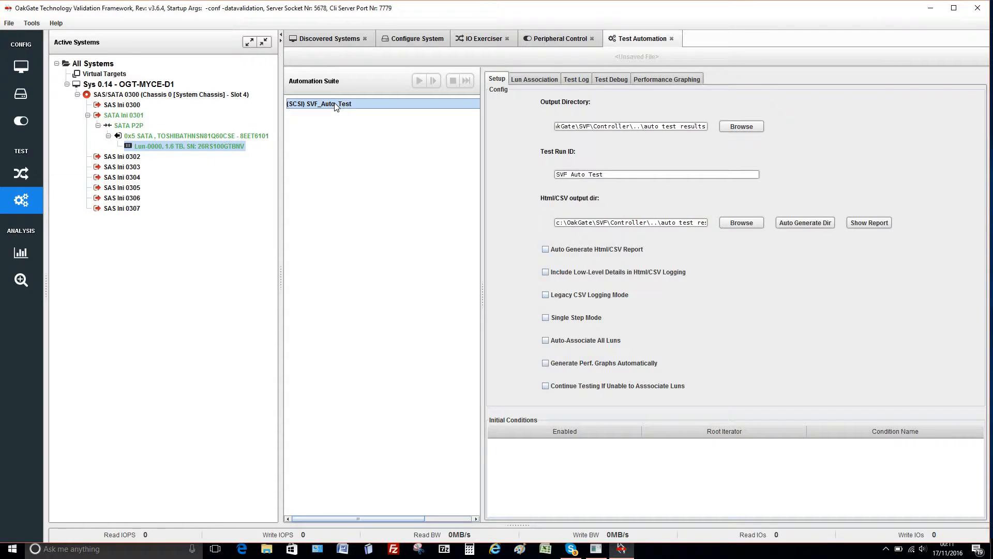
right_click(336, 106)
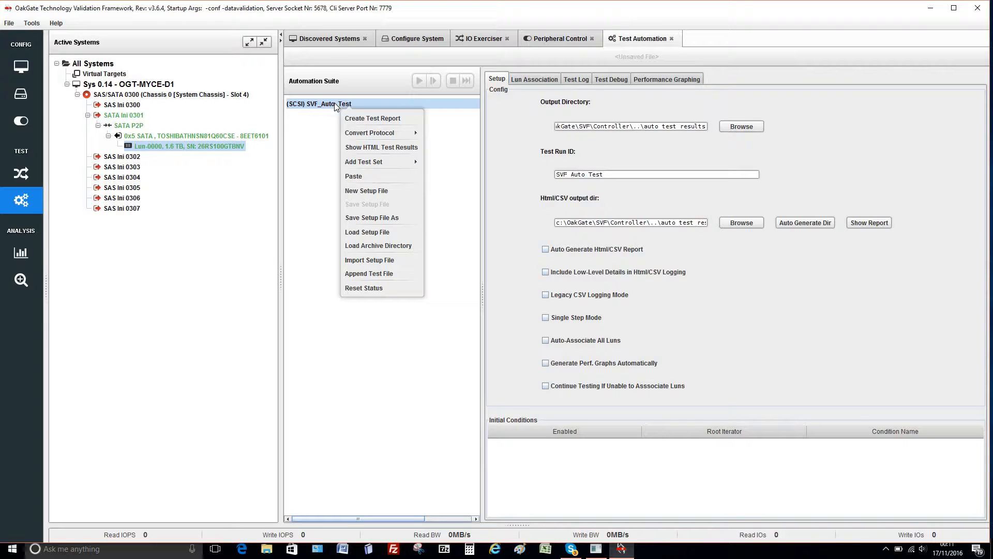
mouse_move(364, 164)
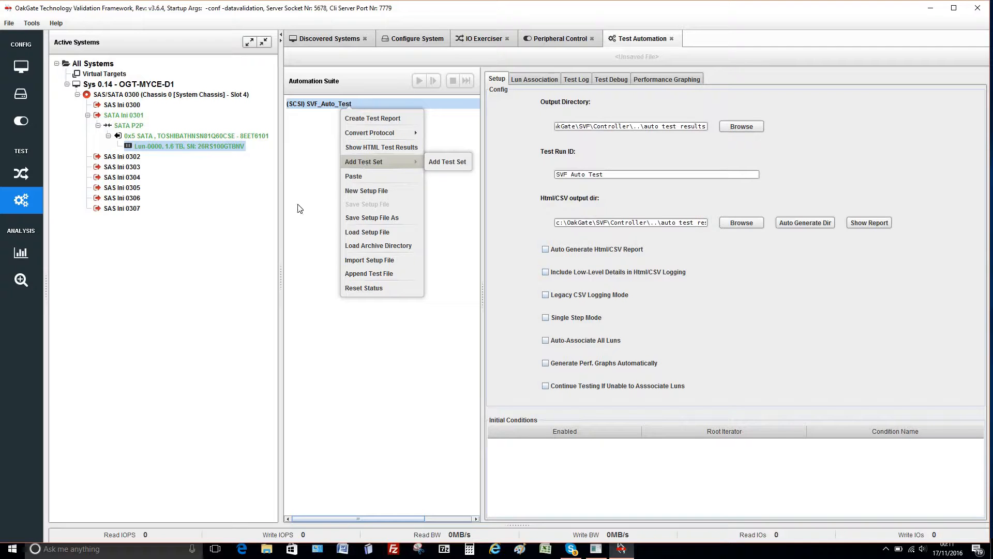
right_click(314, 106)
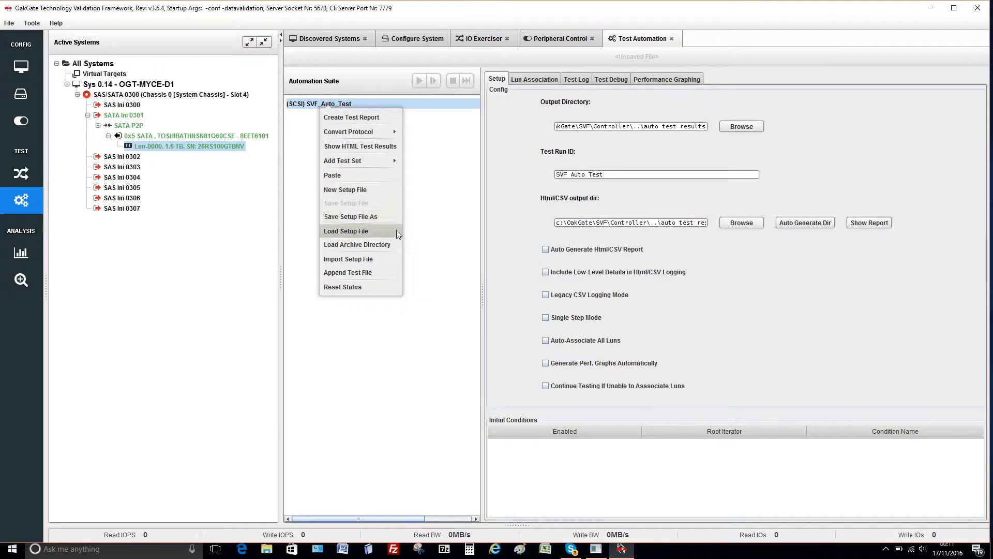
left_click(346, 231)
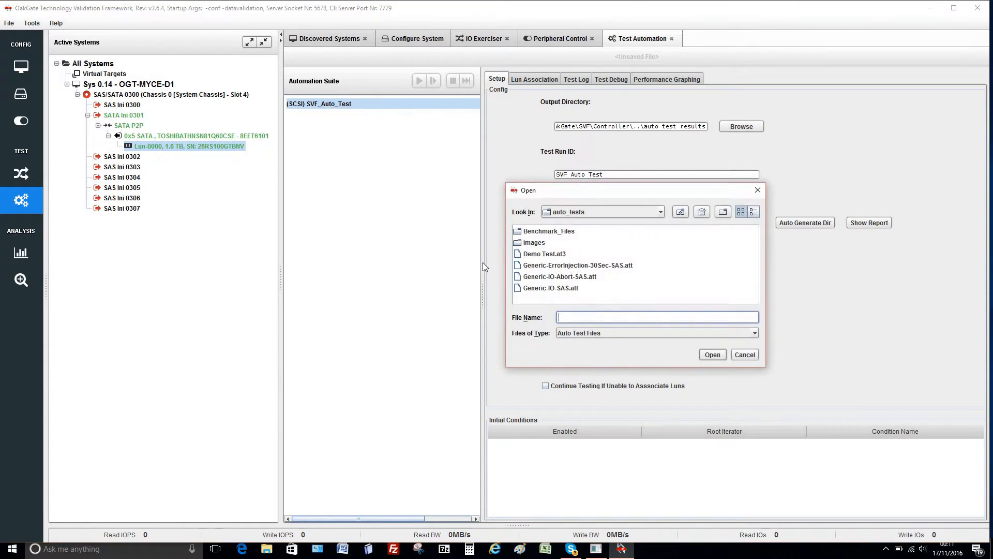
left_click(542, 255)
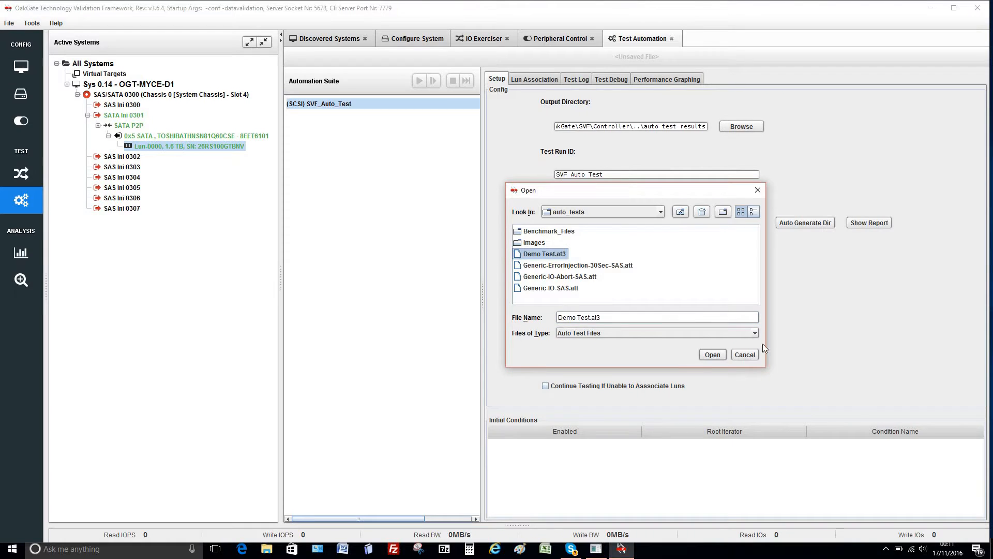
left_click(712, 355)
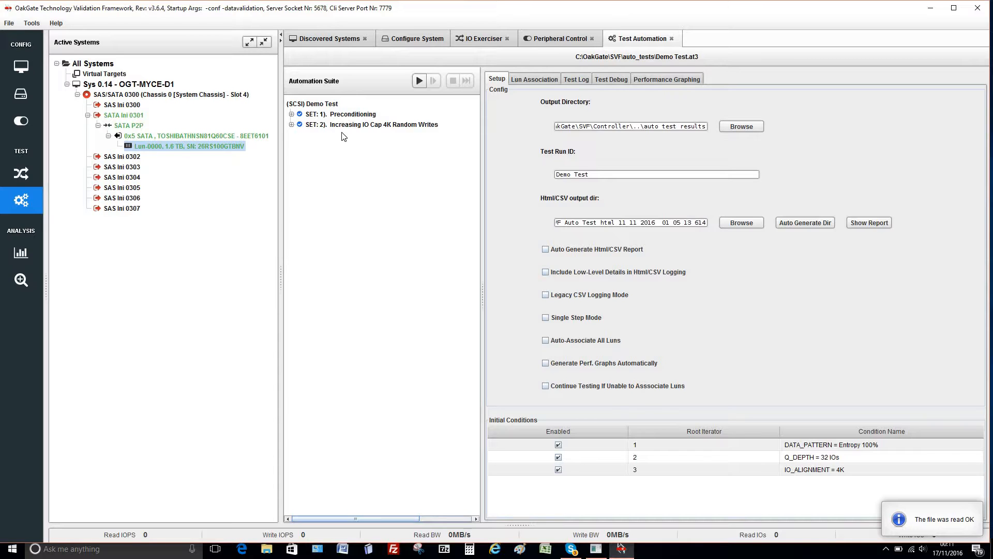
- Expand the Preconditioning and Increasing IO Cap 4K Random Writes sets down to their LUN paths
left_click(292, 114)
left_click(301, 125)
left_click(301, 146)
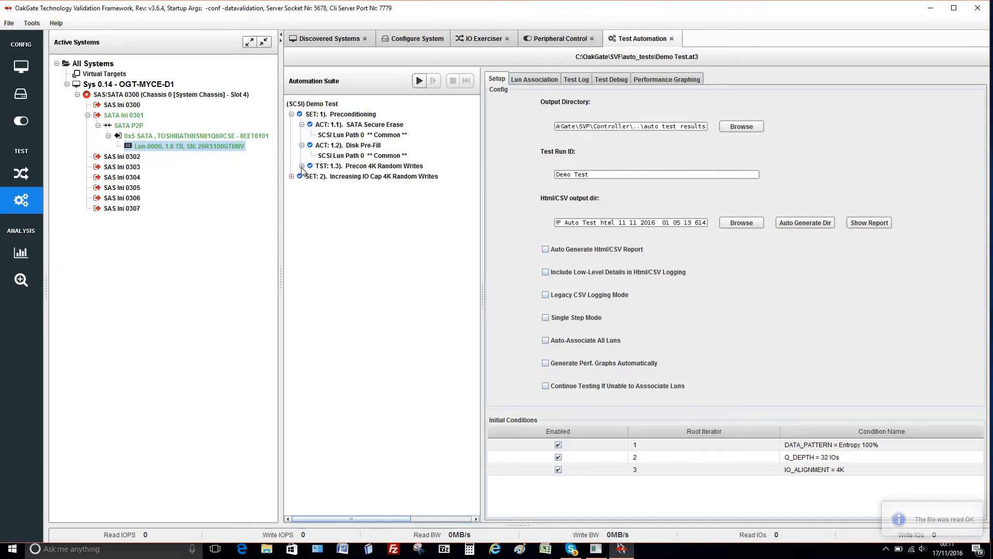
left_click(301, 166)
left_click(292, 187)
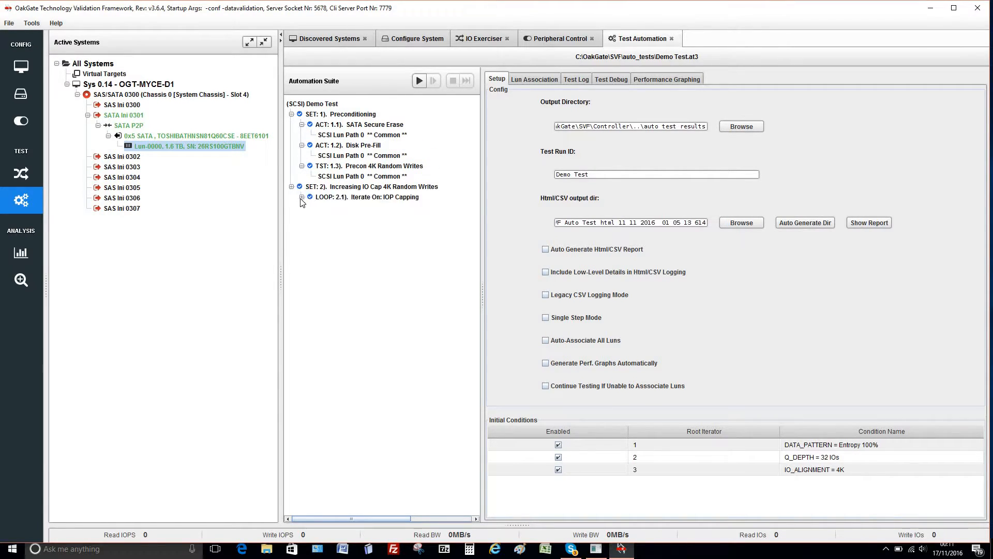
left_click(302, 198)
left_click(311, 207)
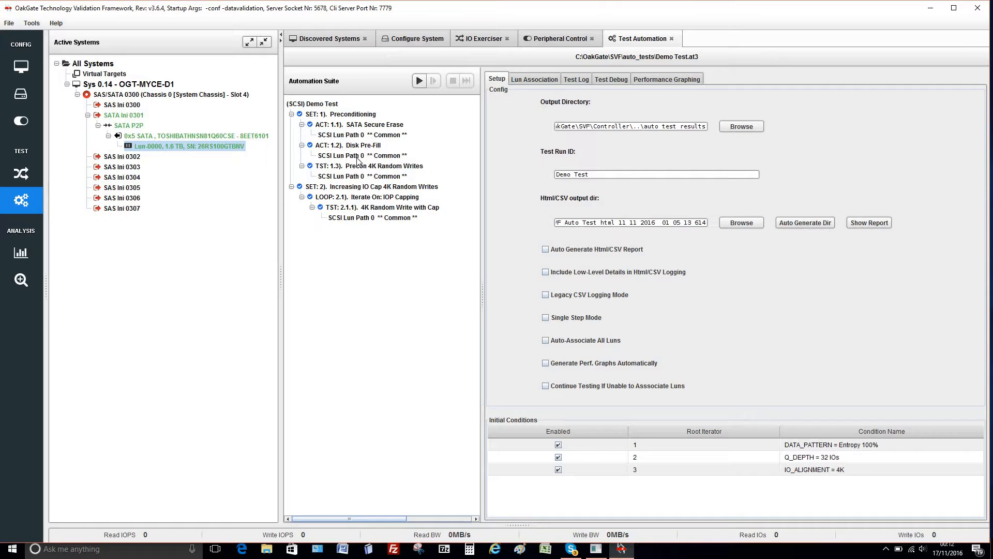
- Examine the settings of Disk Pre-Fill, Precon 4K Random Writes and the IOP Capping loop, including the loop's iteration options
left_click(368, 147)
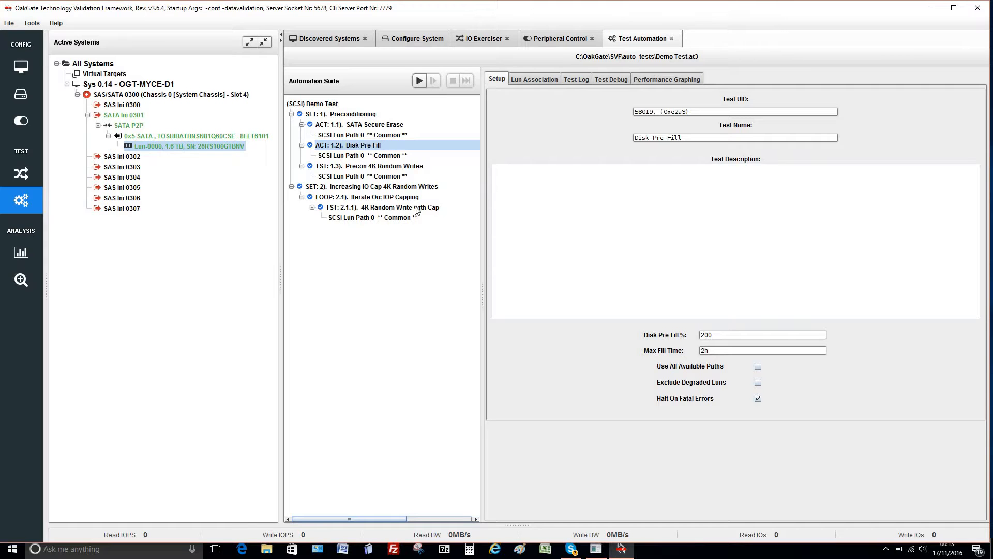
left_click(394, 170)
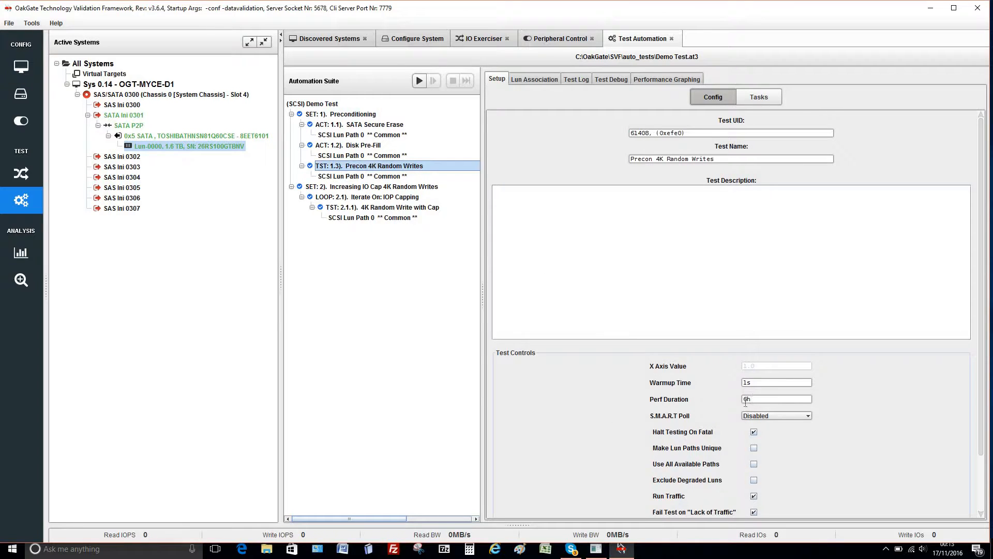
left_click(364, 198)
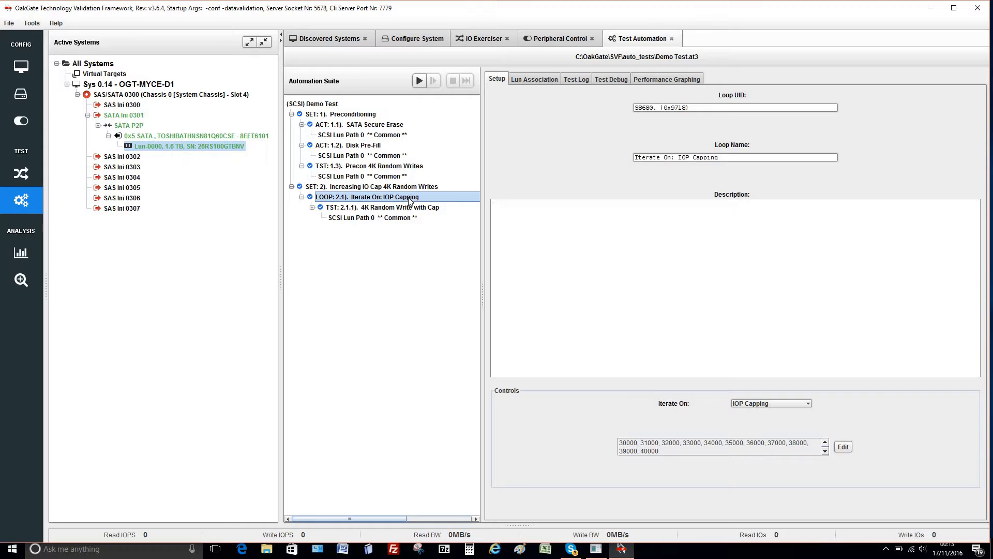
left_click(809, 403)
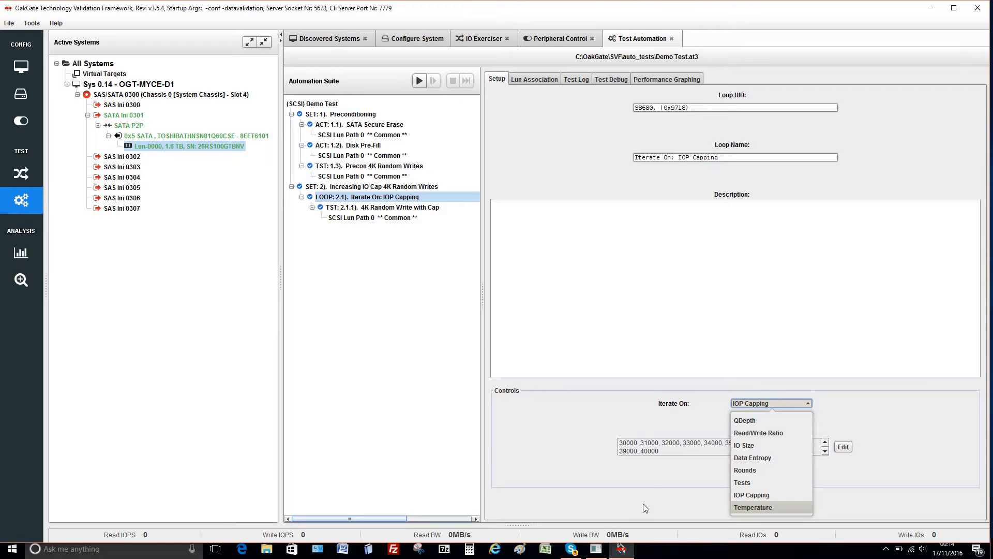
left_click(655, 490)
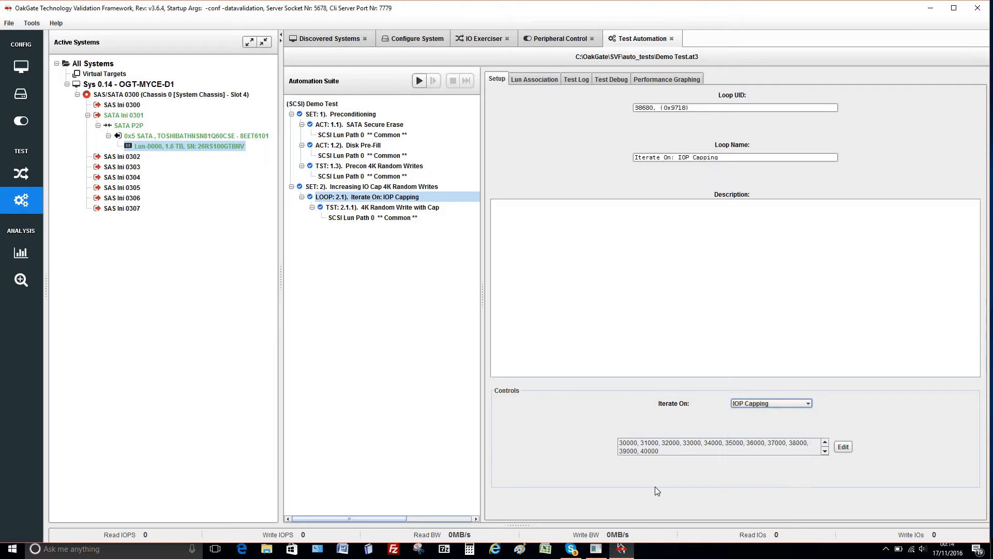
- Replace loop 2.1's IOP Capping values with a generated list from 5000 to 40000 in increments of 5000
left_click(843, 447)
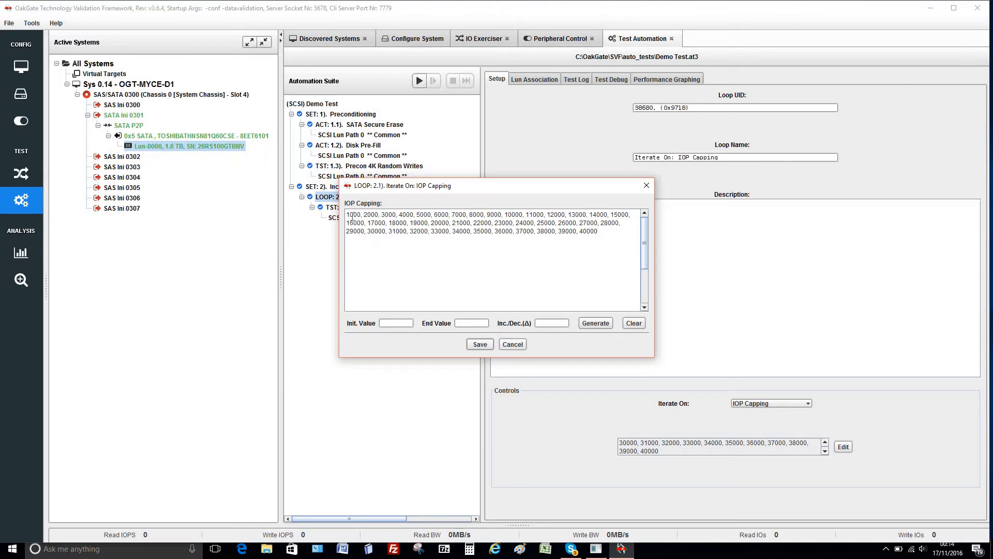
left_click(597, 239)
left_click(635, 323)
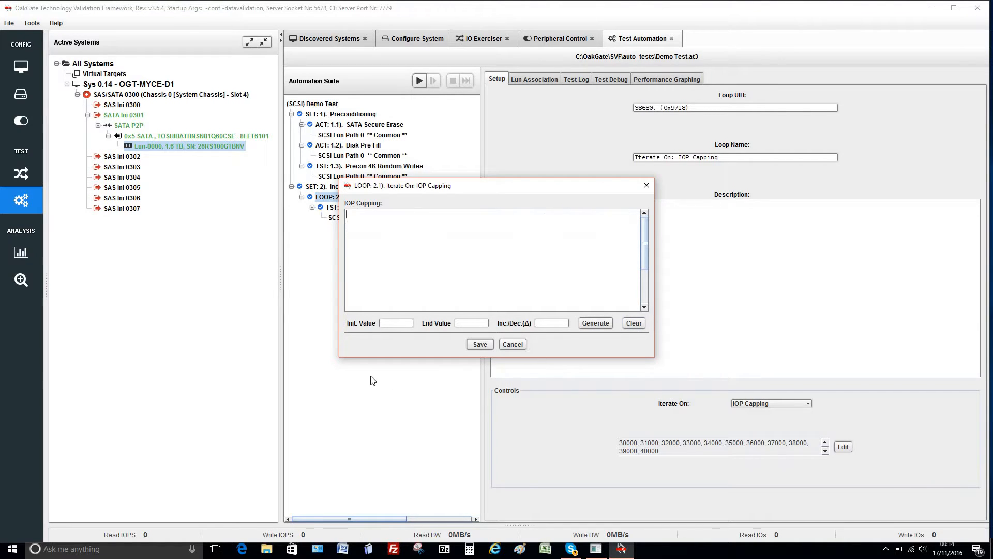
left_click(383, 324)
left_click(458, 325)
type("40000")
type("000")
left_click(597, 324)
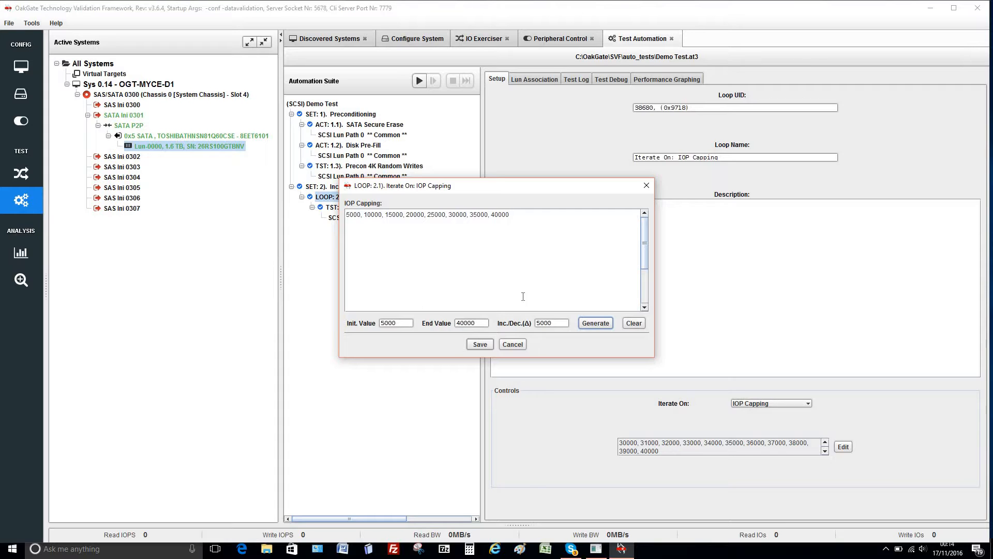
left_click(480, 344)
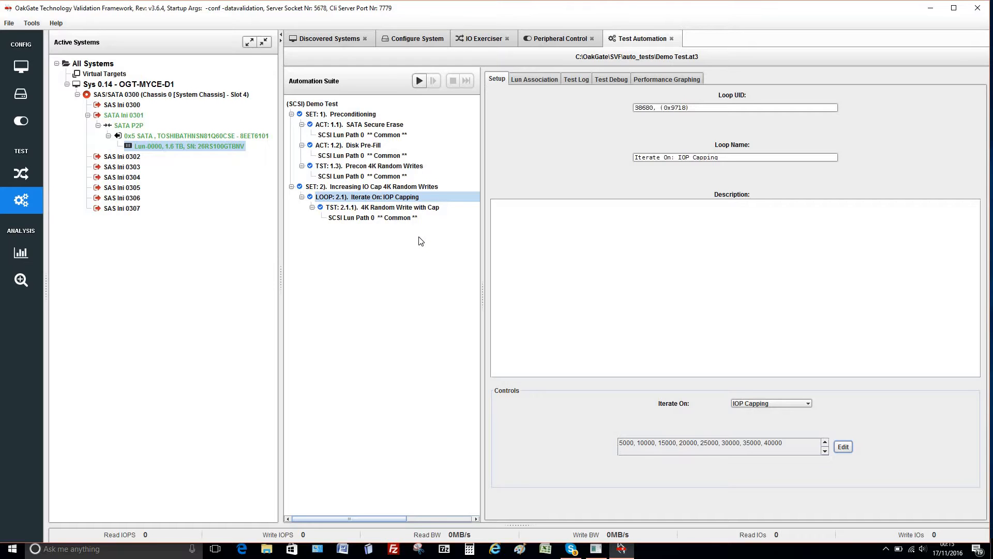
- Add a test set to Demo Test and name it Increasing IOPS Cap 4K random reads
left_click(348, 104)
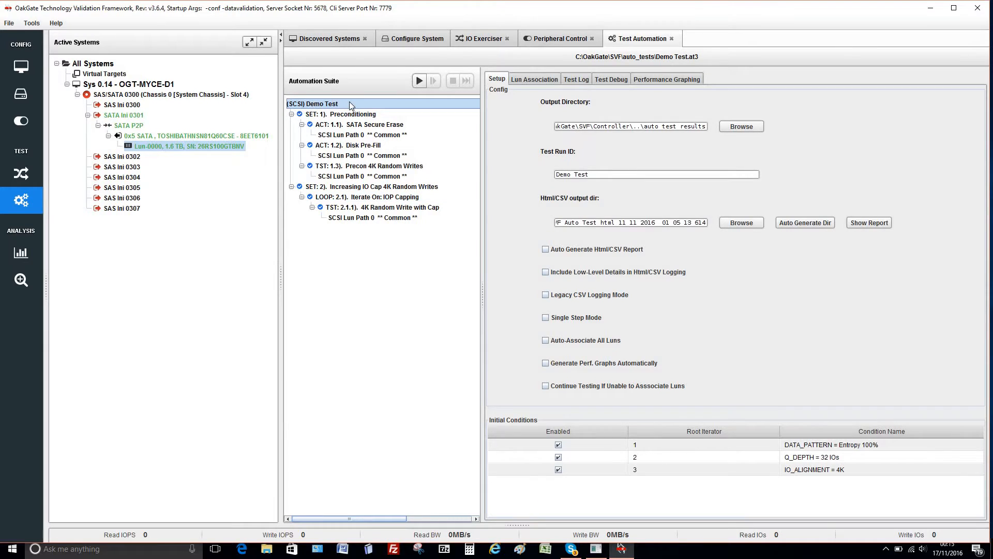
right_click(349, 104)
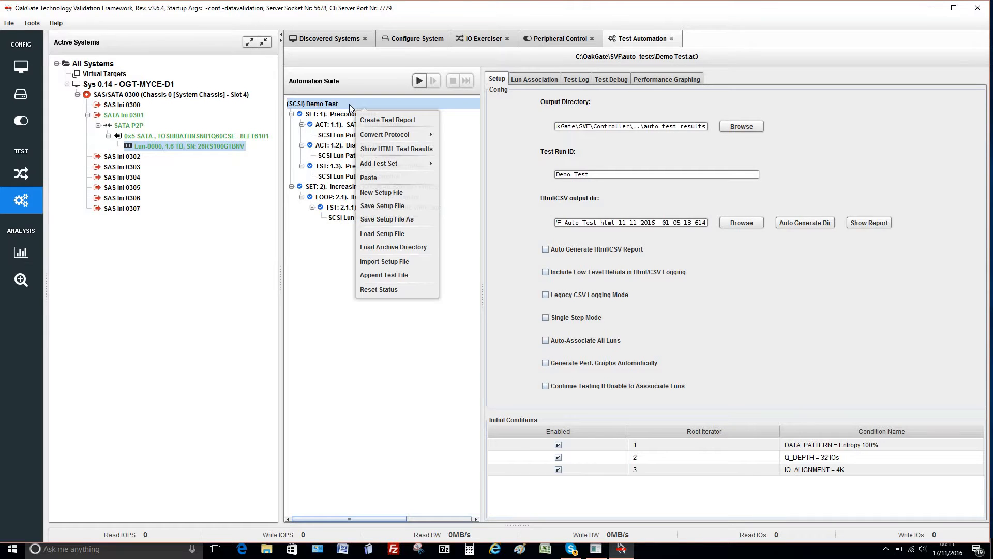
mouse_move(408, 163)
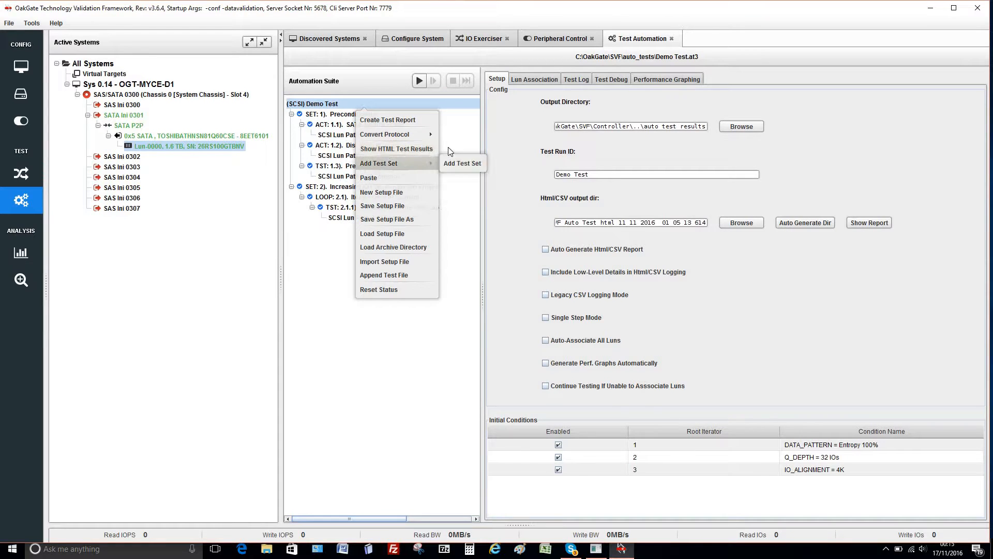
left_click(460, 164)
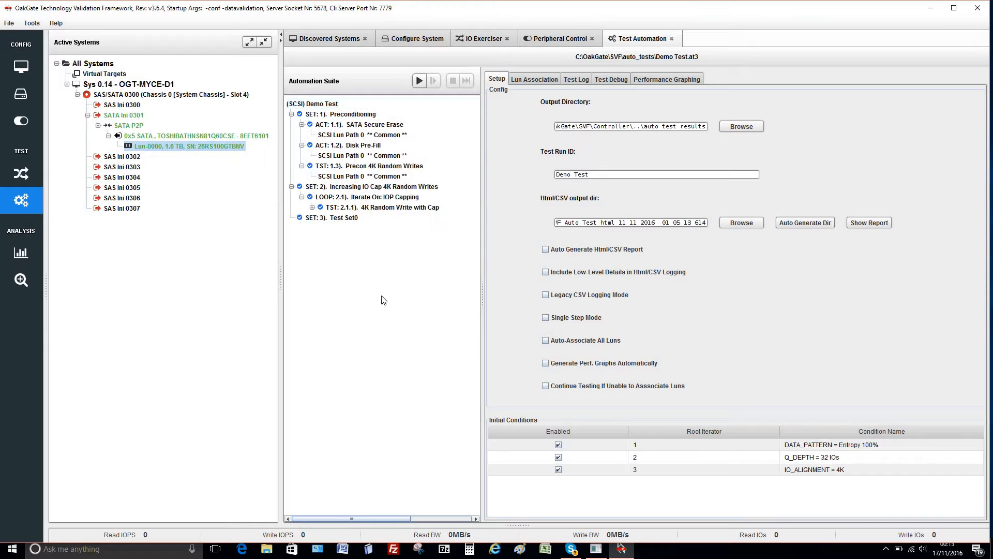
left_click(340, 219)
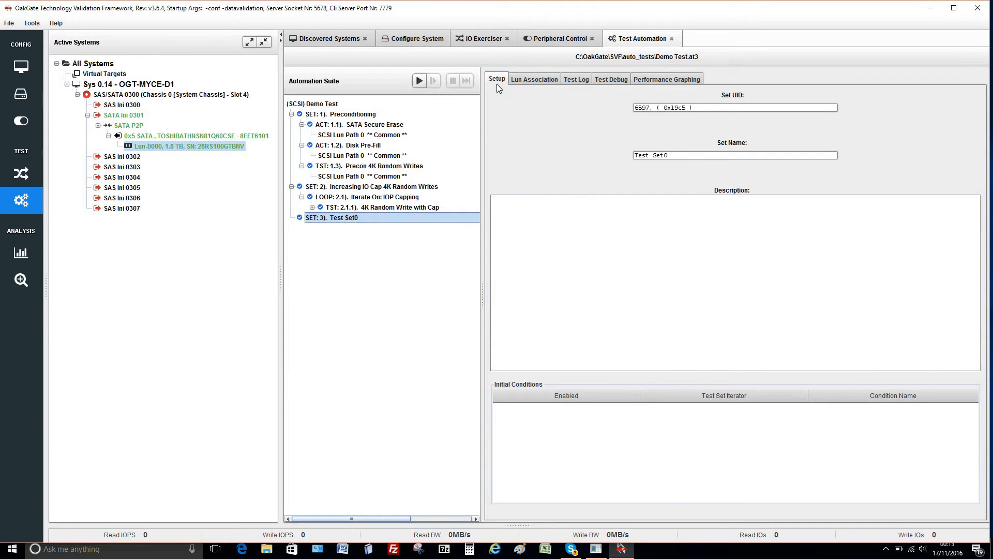
left_click(669, 157)
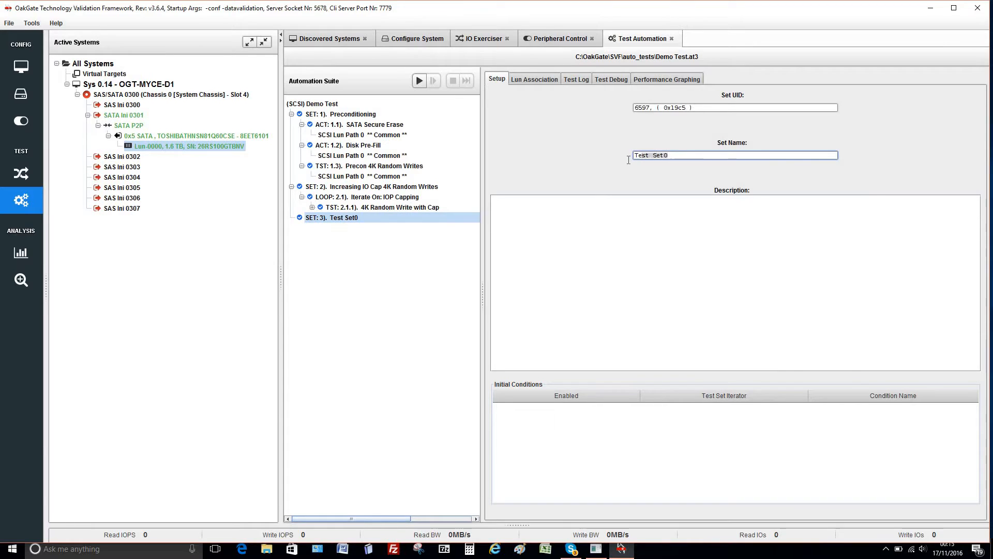
left_click_drag(669, 156, 629, 164)
type("Increasing IOPS Cap 4K random reads")
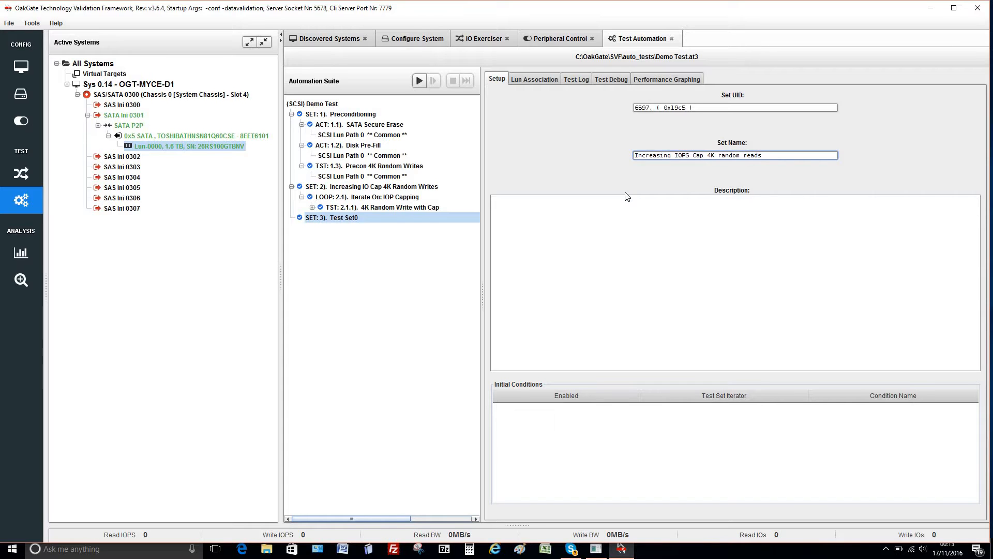
key("Return")
- Add a test loop to the Increasing IOPS Cap 4K random reads set and make it iterate on IOP Capping
left_click(352, 223)
right_click(352, 223)
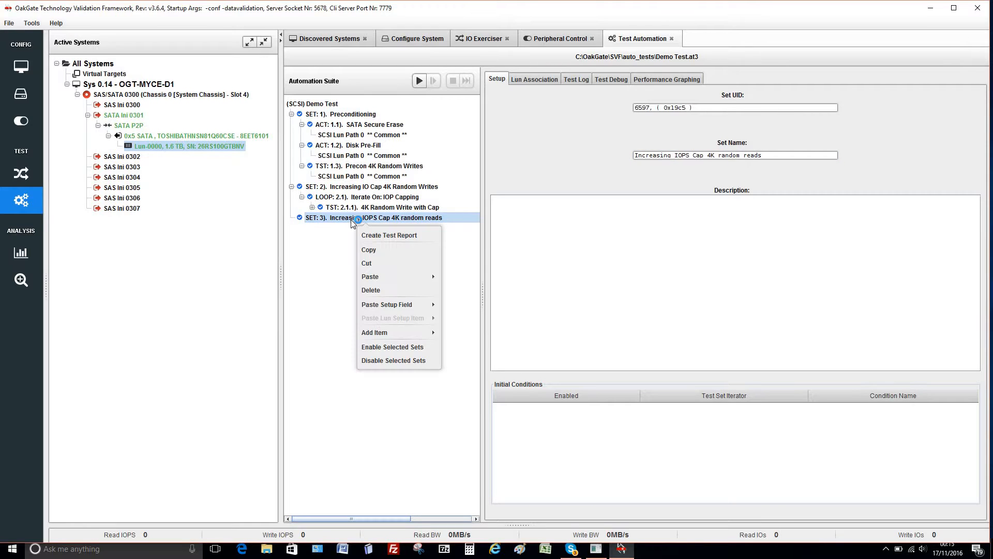
mouse_move(373, 334)
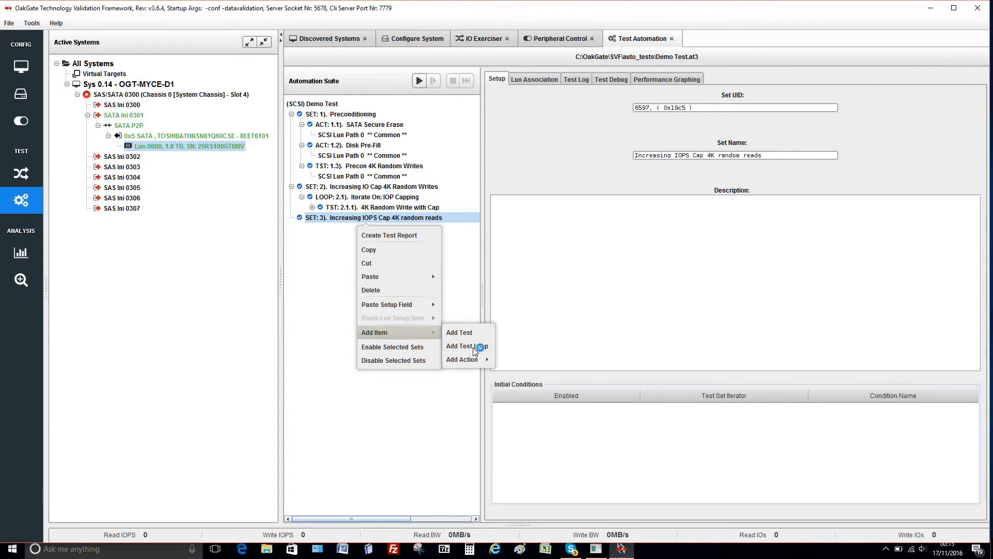
left_click(466, 346)
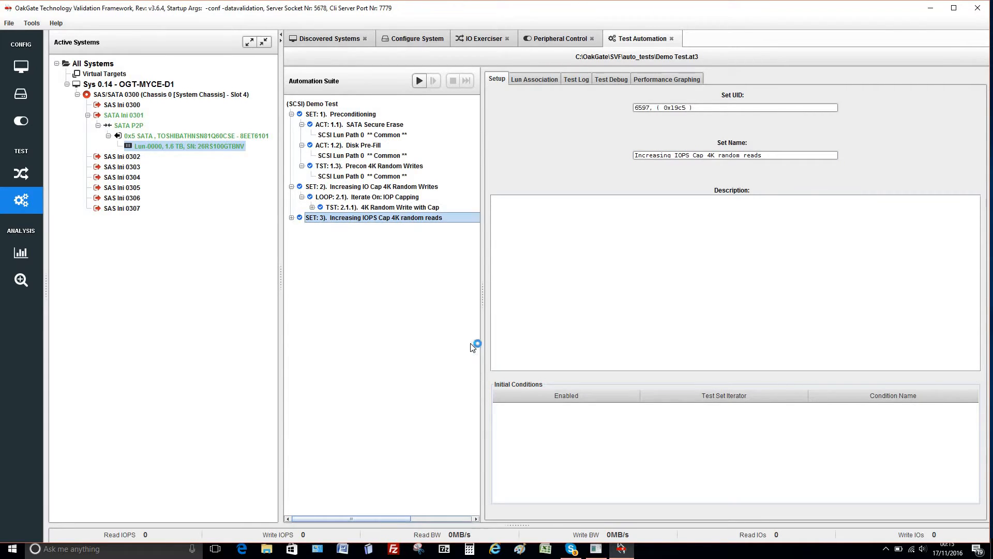
left_click(292, 217)
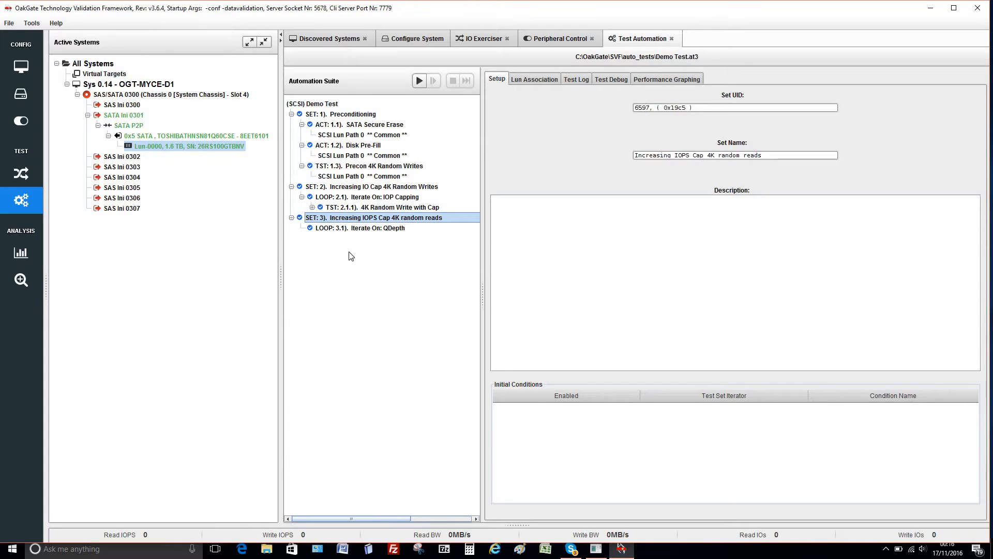
left_click(382, 231)
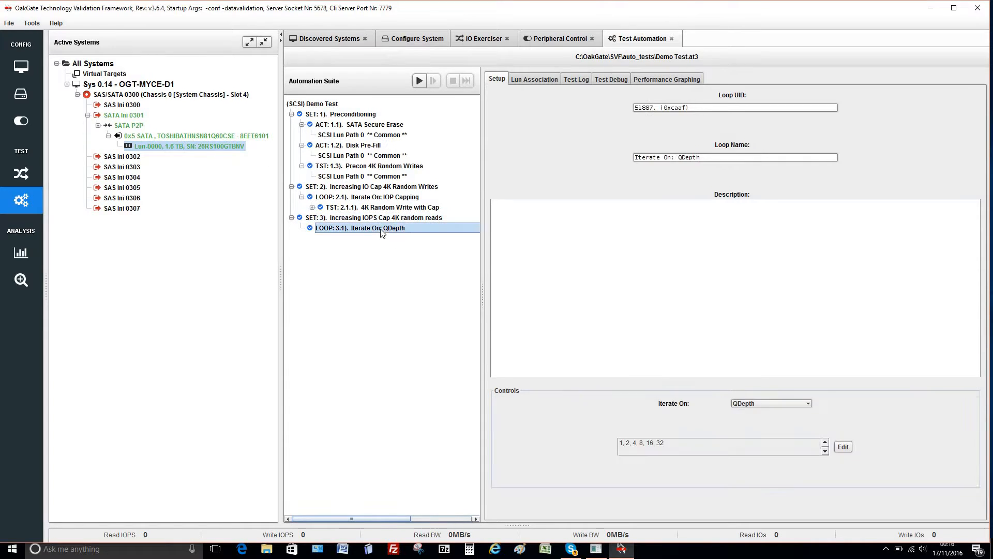
left_click(809, 403)
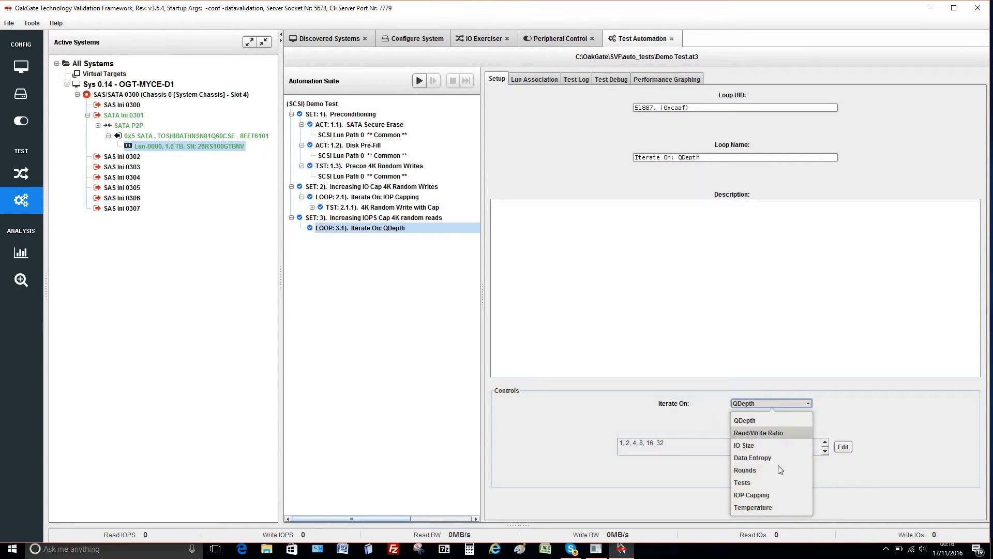
left_click(755, 495)
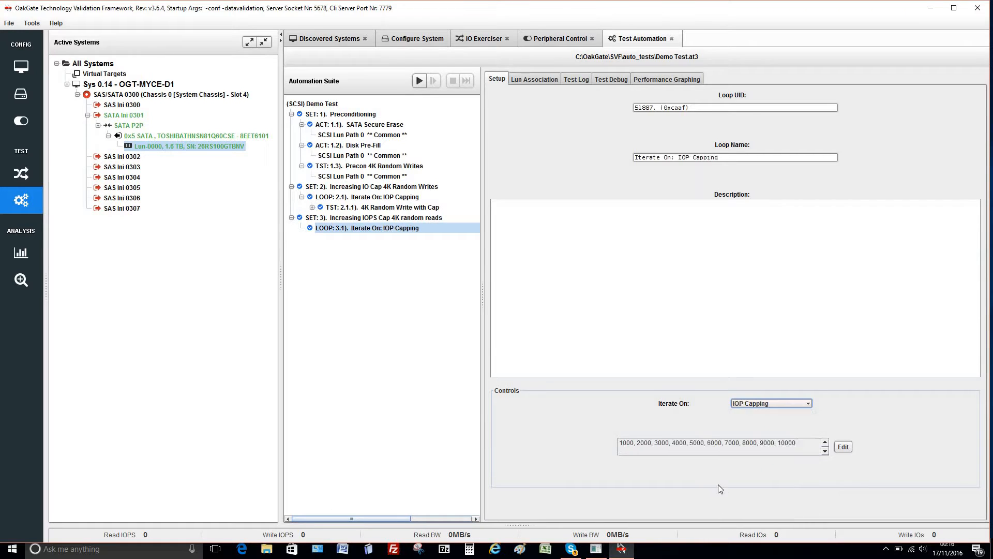
- Replace loop 3.1's IOP Capping values with a generated list from 5000 to 90000 in increments of 5000
left_click(843, 447)
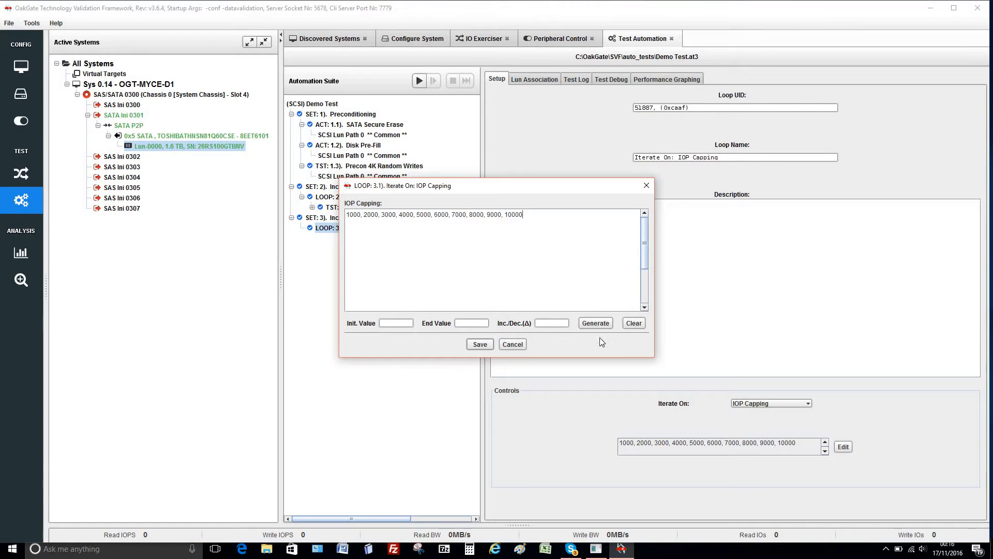
left_click(634, 324)
left_click(388, 322)
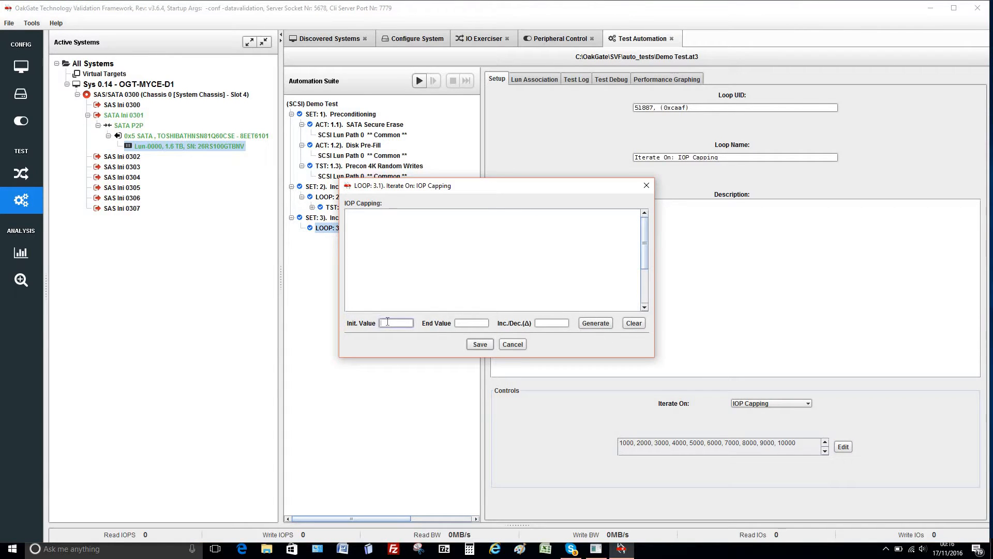
type("50000")
key("BackSpace")
left_click(457, 325)
type("90000")
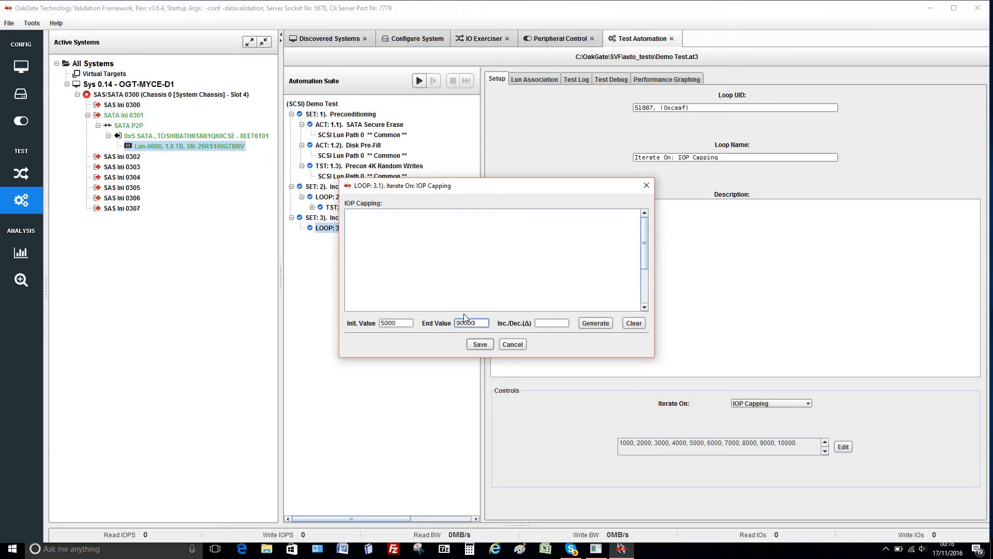
left_click(543, 321)
type("50000")
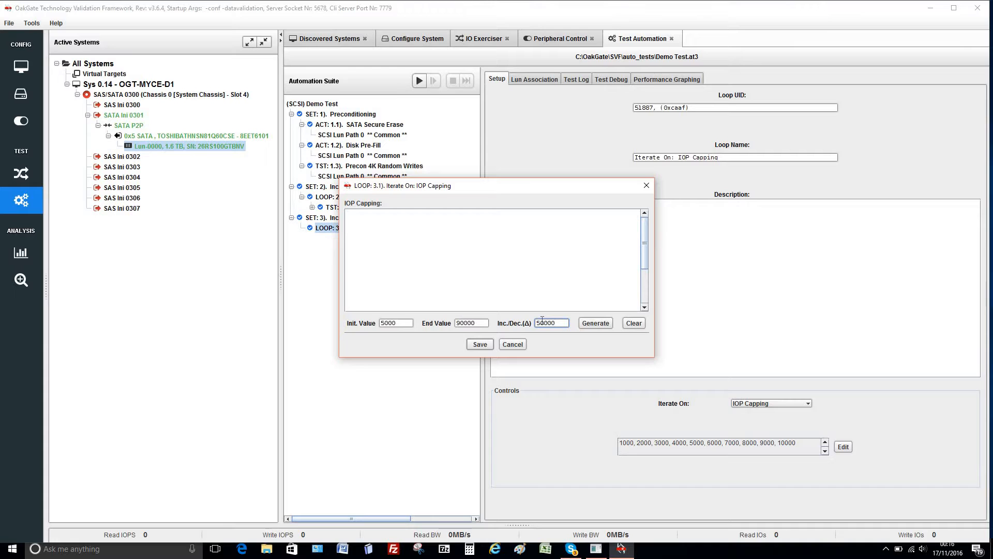
left_click(594, 324)
left_click(476, 345)
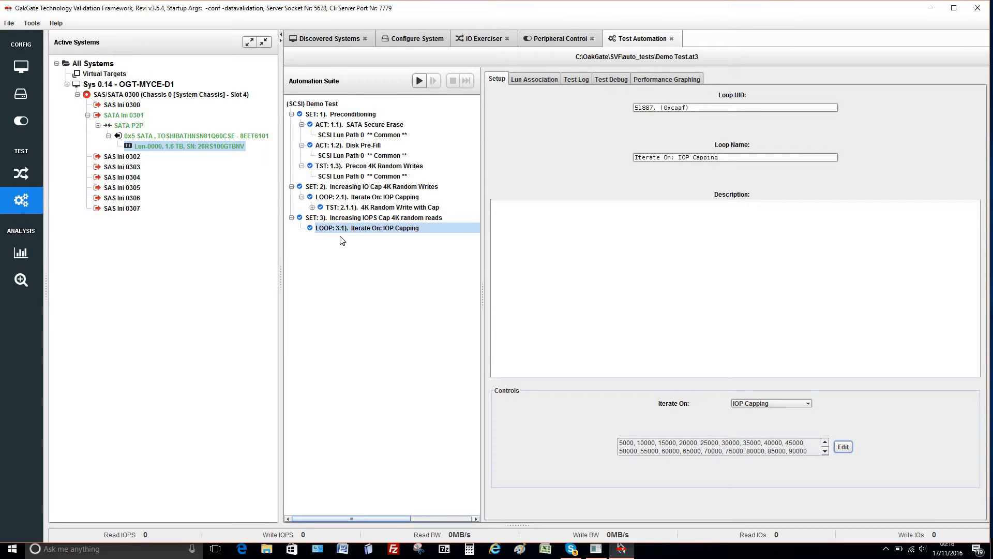
- Add a test inside loop 3.1 of the Increasing IOPS Cap 4K random reads set
right_click(357, 231)
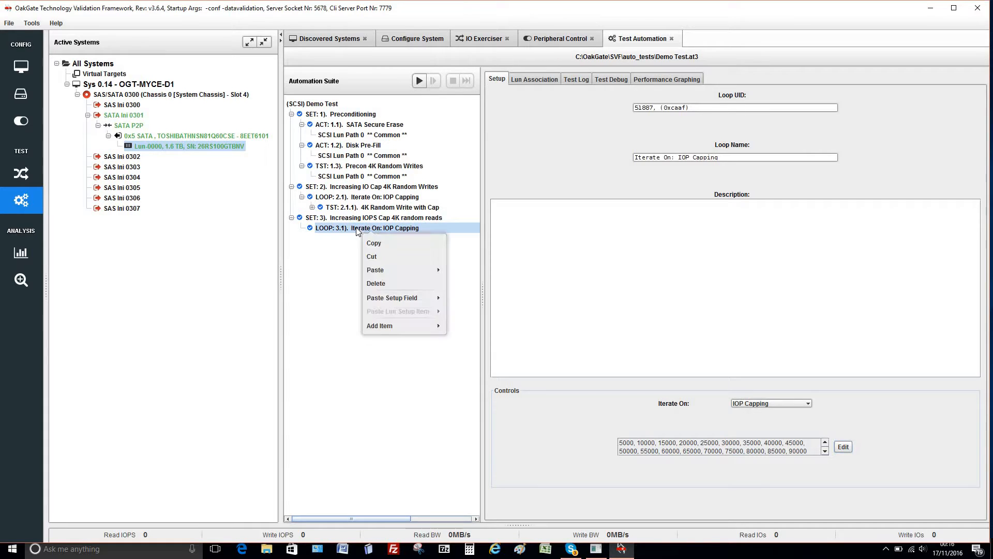
mouse_move(381, 327)
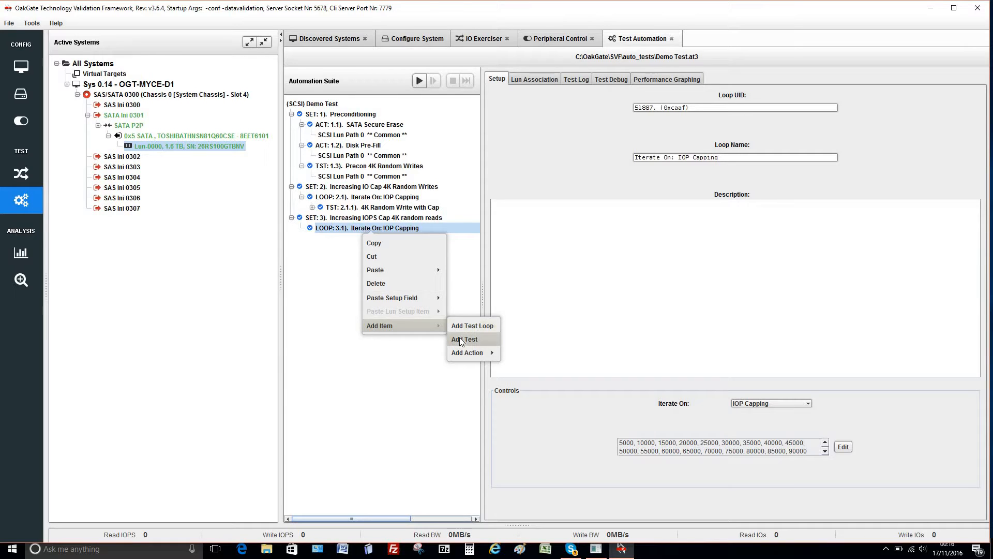
mouse_move(465, 356)
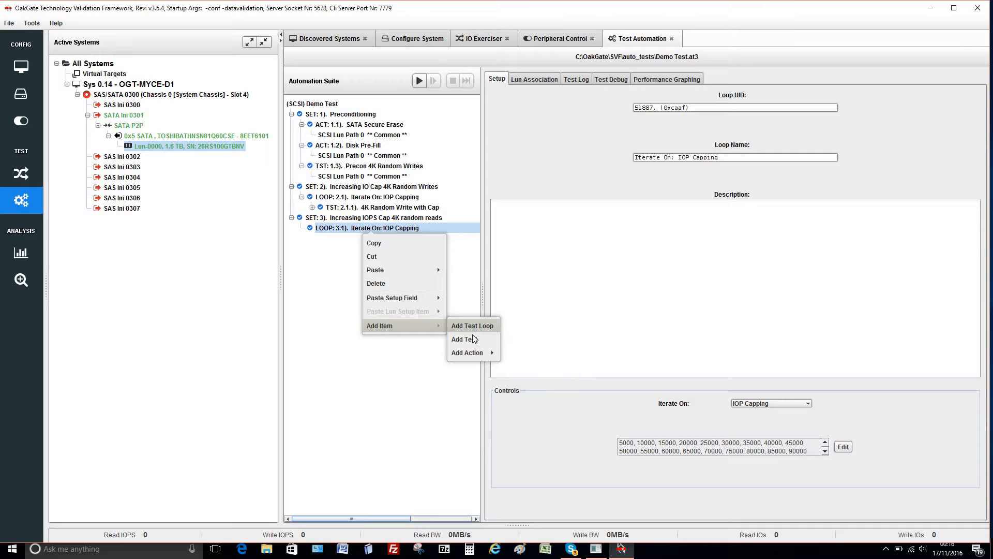
left_click(466, 340)
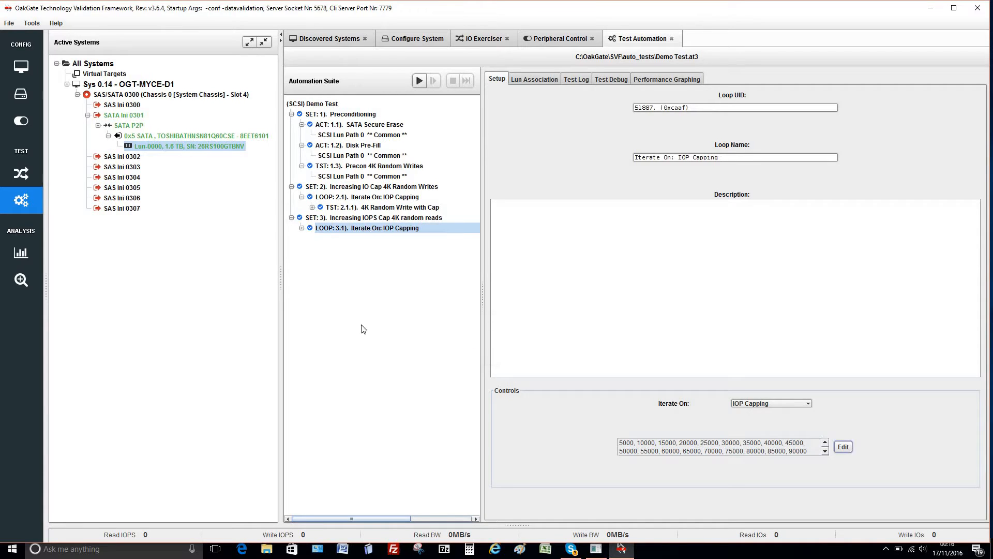
- Rename the test under loop 3.1 to 4K random Reads
left_click(302, 228)
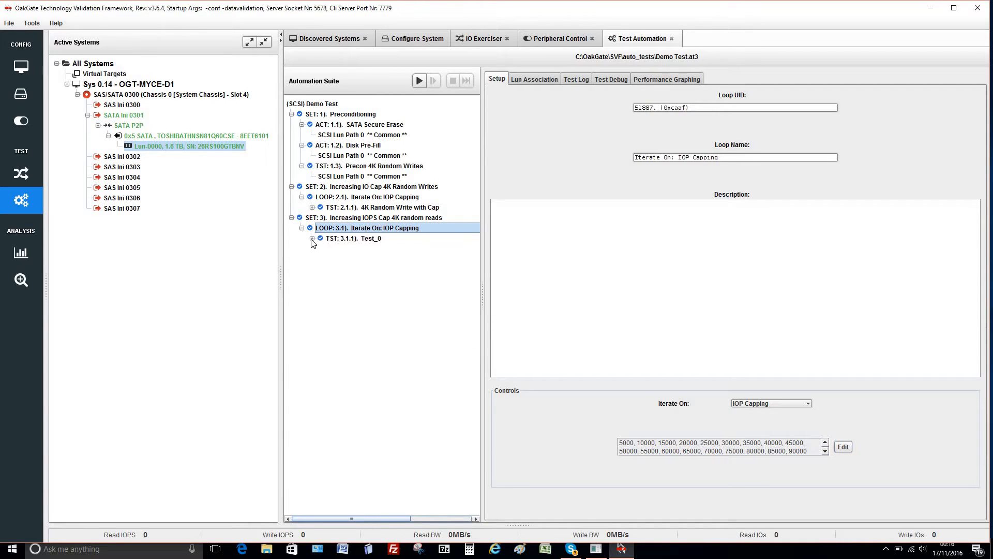
left_click(338, 238)
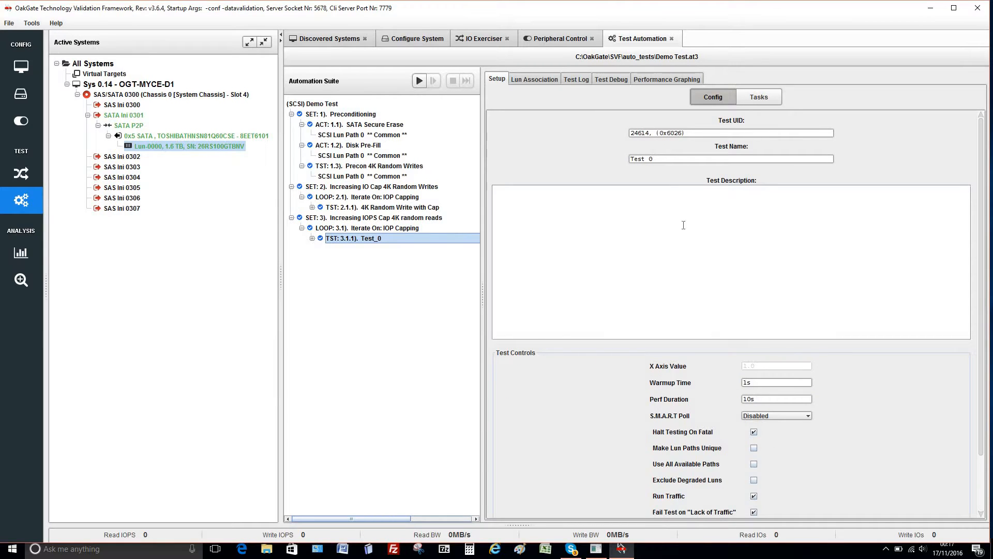
left_click(655, 160)
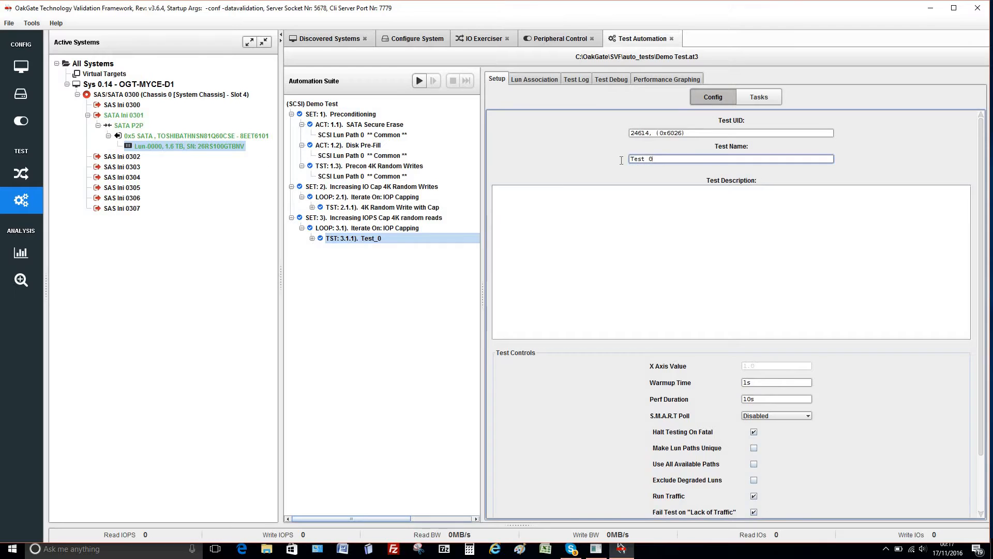
key("ctrl+a")
type("4K random Reads")
key("Return")
- In the 4K random Reads test's SCSI Lun Path 0 traffic settings, set the queue depth to 32 and enable the IO cap
left_click(312, 238)
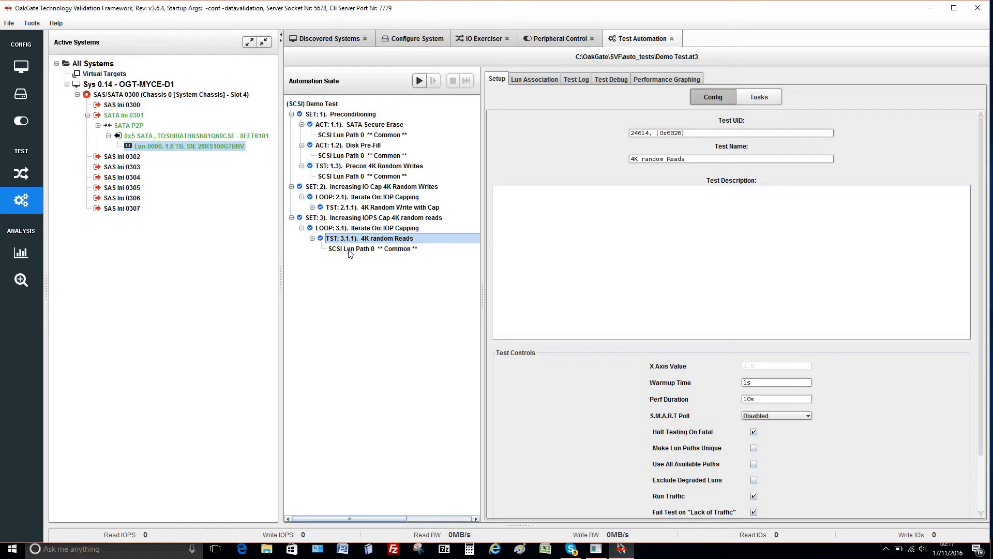
left_click(350, 251)
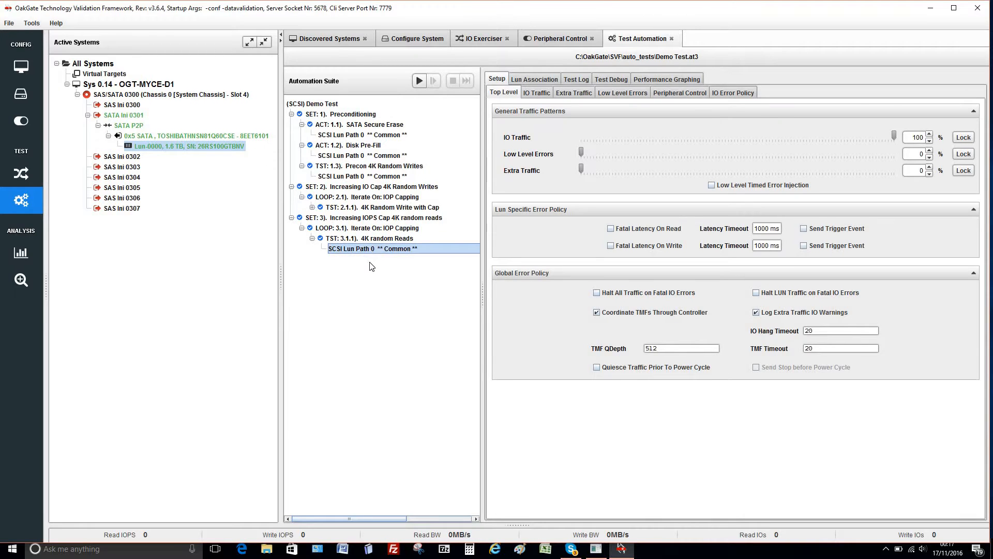
left_click(538, 94)
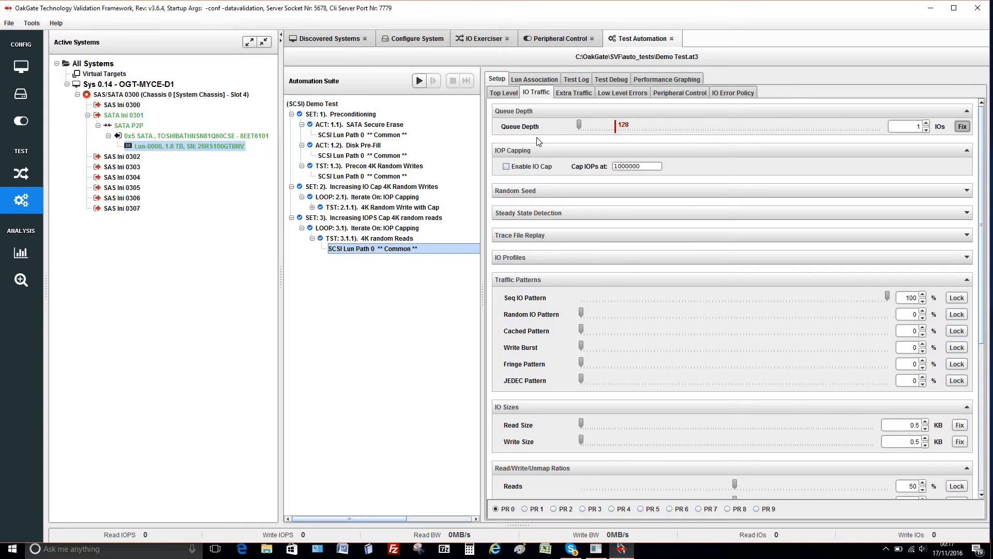
left_click(919, 127)
key("BackSpace")
left_click(918, 126)
type("1")
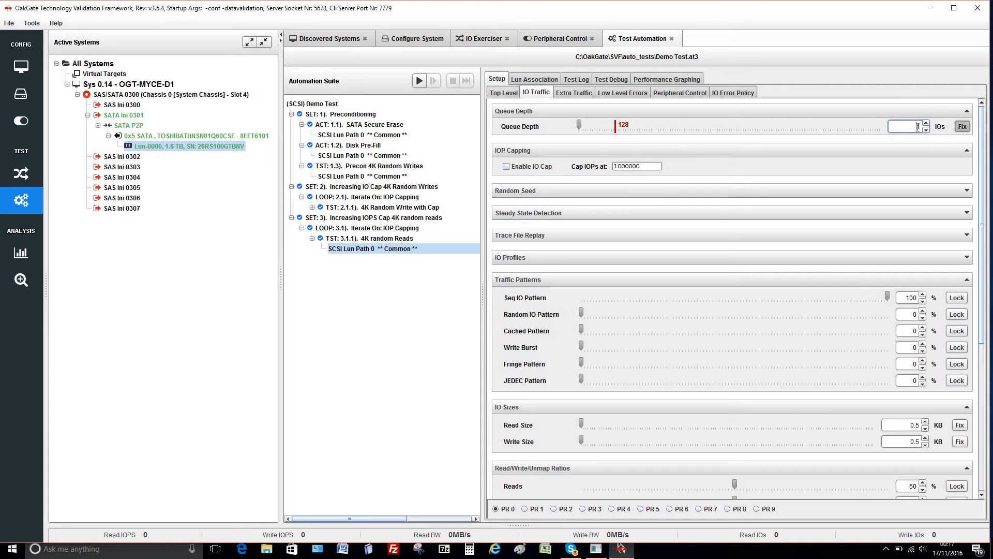
type("32")
left_click(507, 167)
- Set the random IO pattern to 100% and lock it, and fix the read size at 4 KB
left_click_drag(582, 314, 971, 327)
left_click(957, 314)
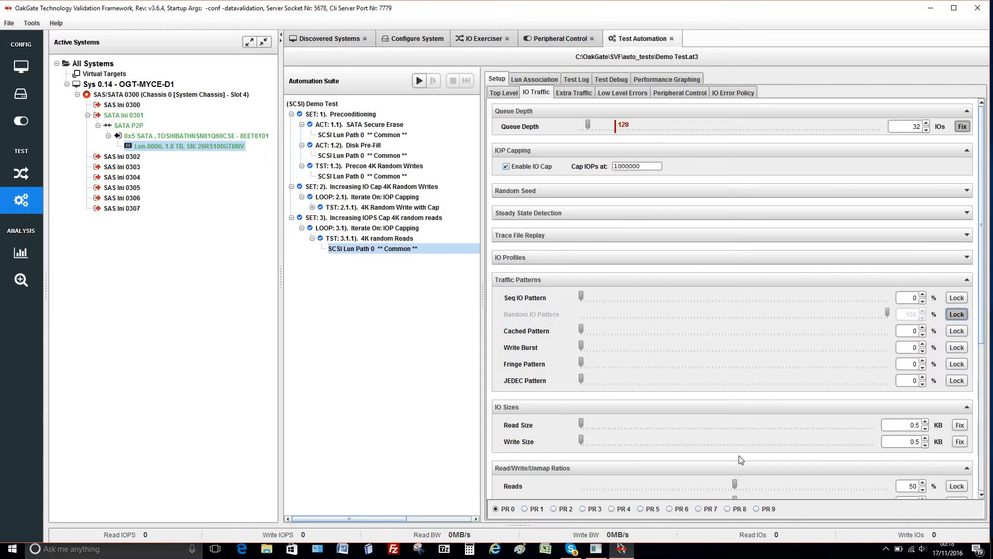
left_click(922, 422)
left_click_drag(912, 421, 921, 422)
type("4")
left_click(960, 425)
- Set the read ratio of the 4K random Reads test to 100% and lock it
scroll(737, 481, "down", 3)
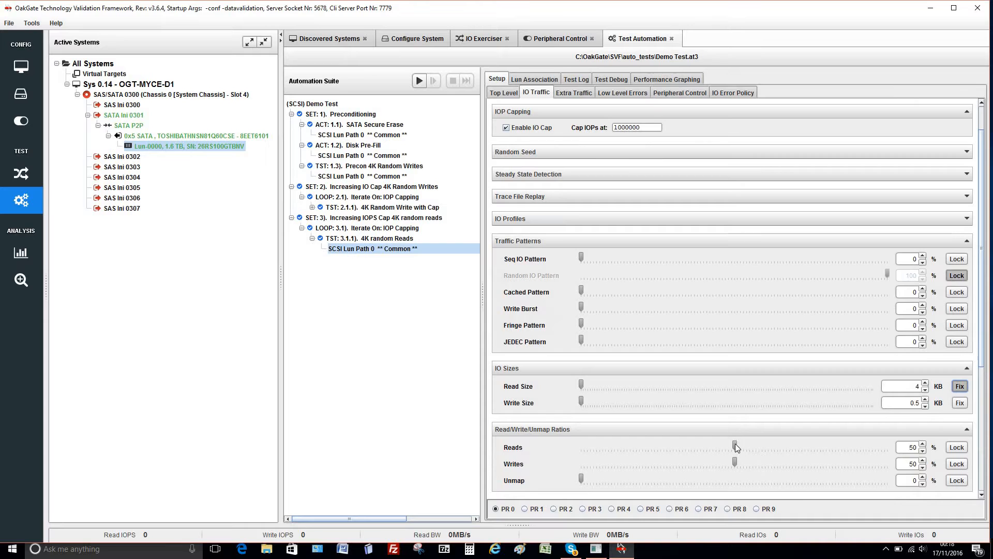
left_click_drag(734, 443, 887, 445)
left_click(957, 447)
scroll(737, 397, "down", 7)
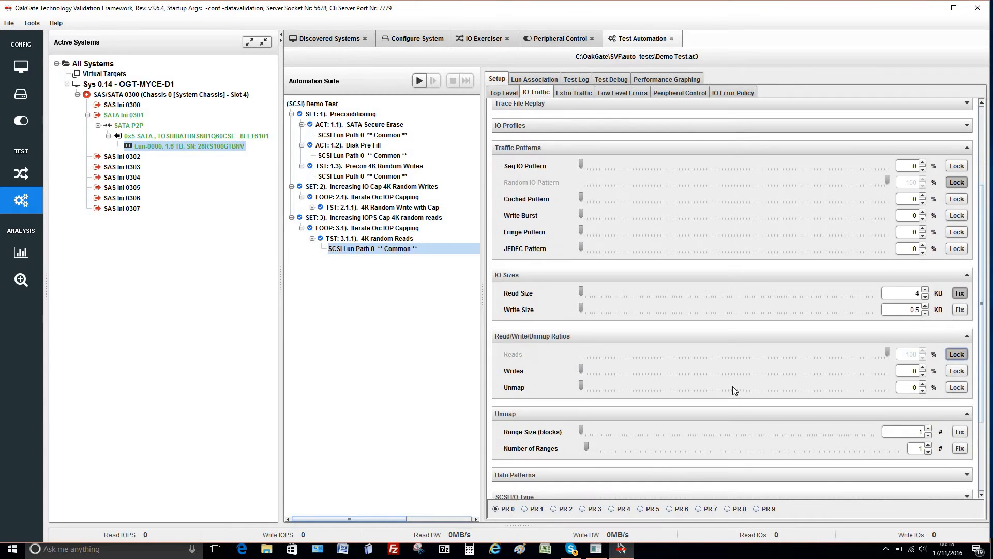
scroll(732, 385, "down", 9)
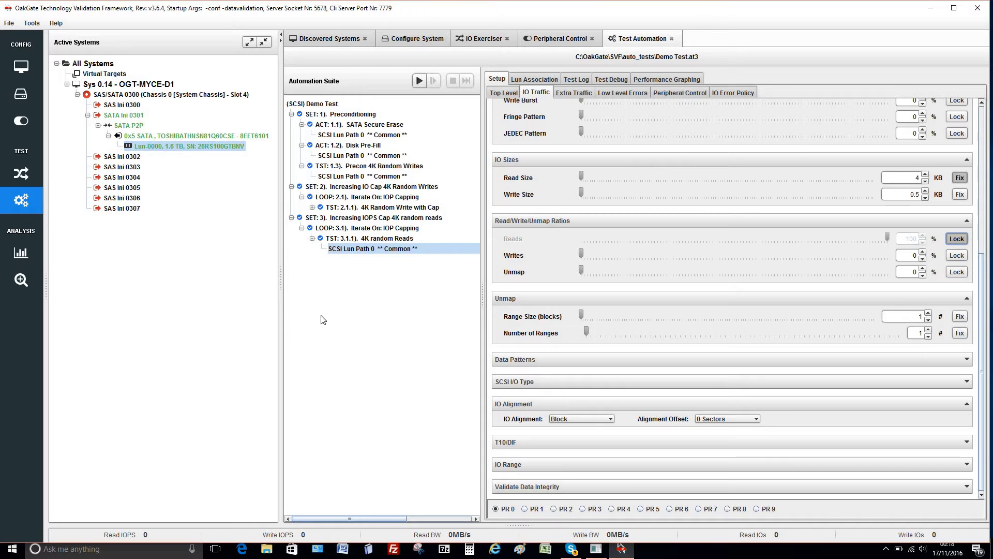
- Review the IO traffic settings of SCSI Lun Path 0 for the three Preconditioning items
left_click(360, 136)
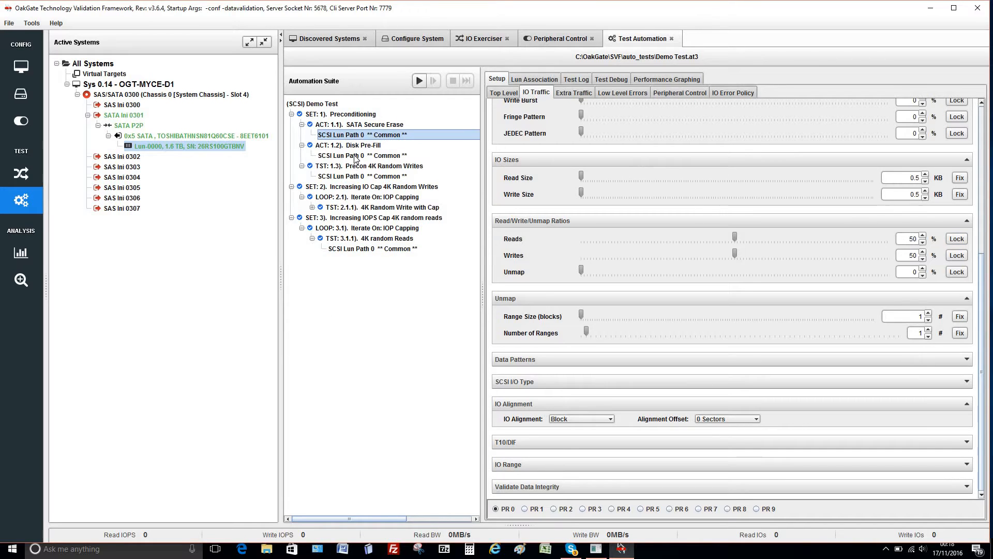
left_click(356, 157)
left_click(355, 177)
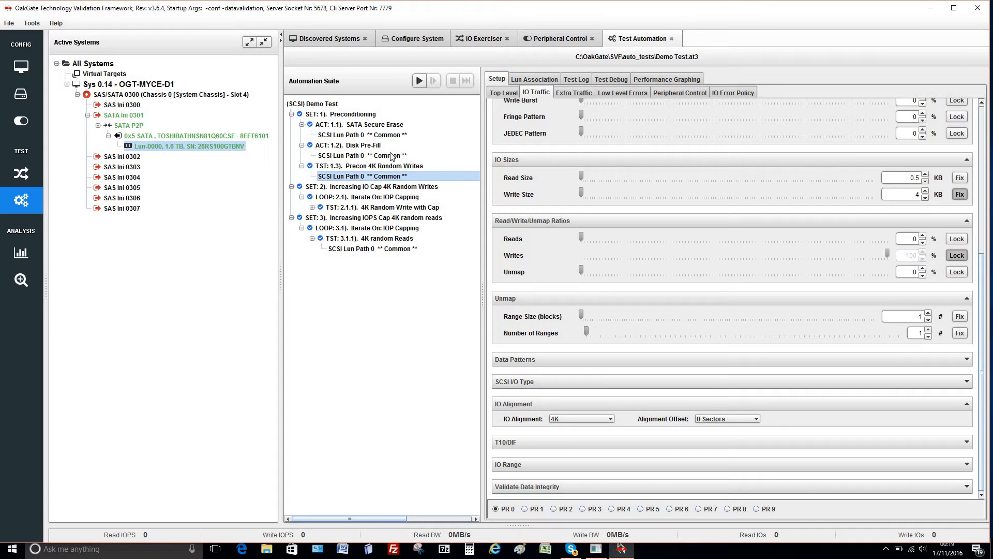
- Copy the Toshiba SSD's LUN settings from IO Exerciser and paste its path as the association of Lun Path 0 in Test Automation
left_click(471, 39)
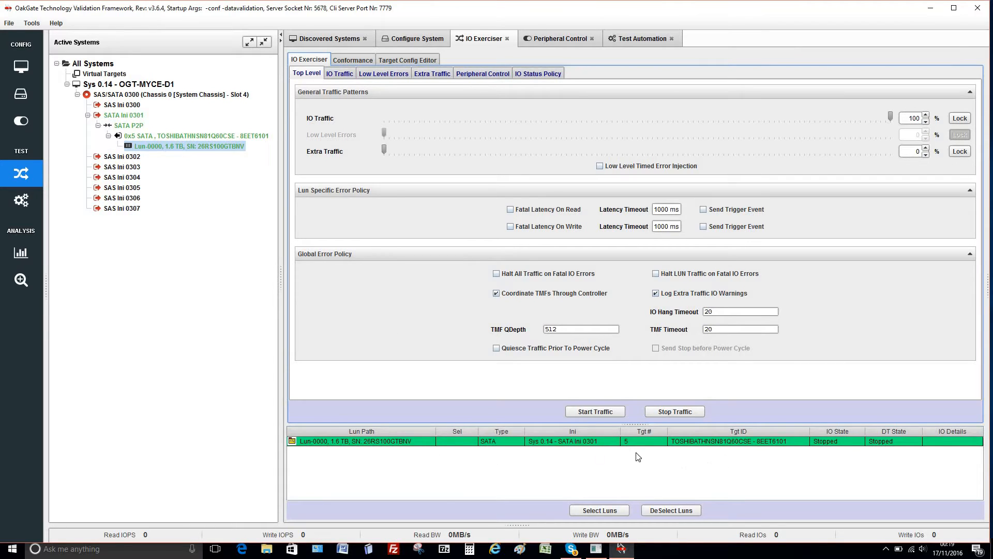
right_click(465, 444)
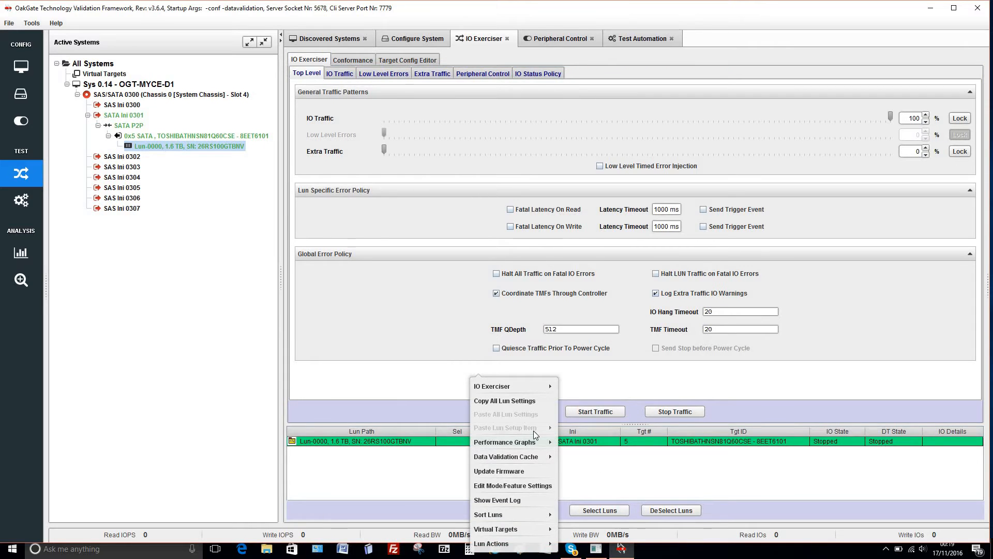
left_click(510, 400)
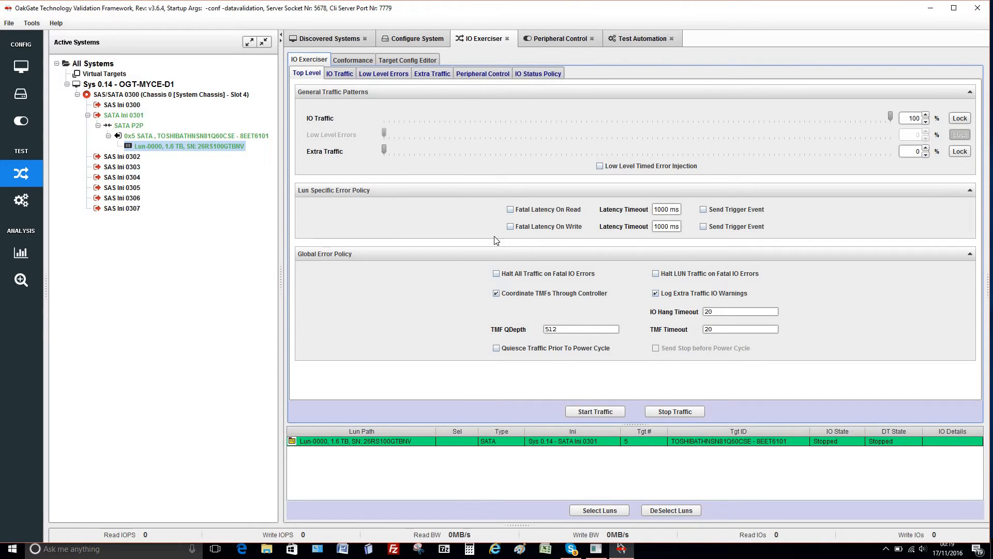
left_click(624, 39)
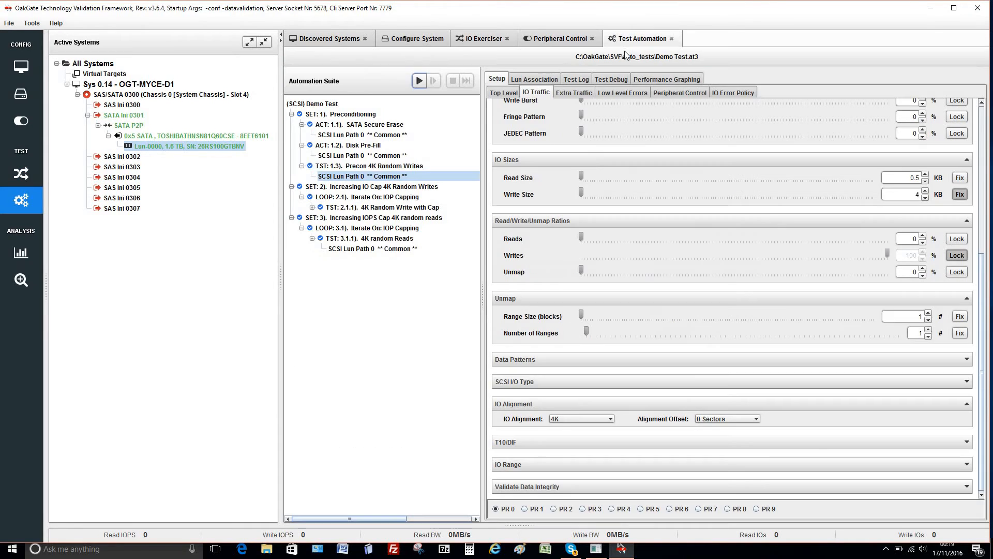
left_click(538, 80)
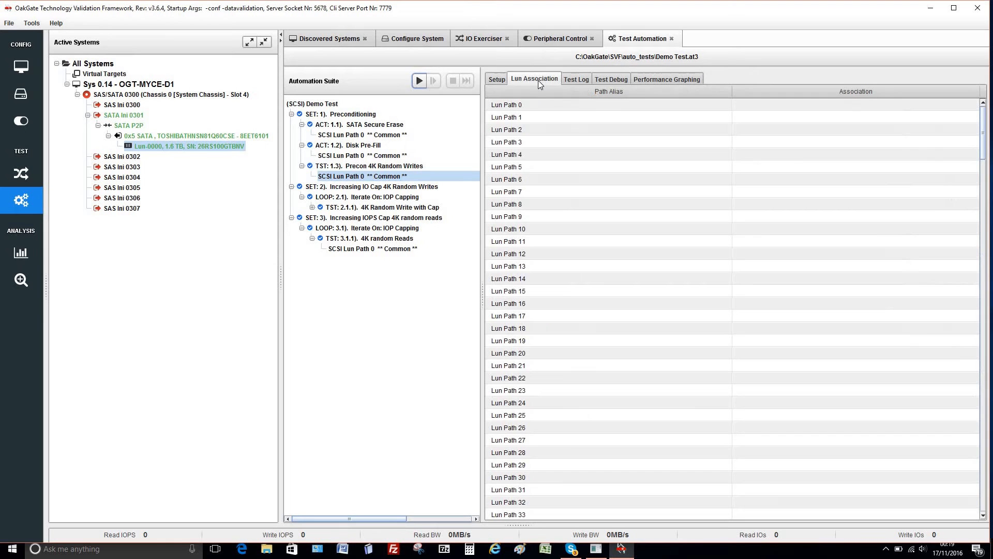
left_click(542, 105)
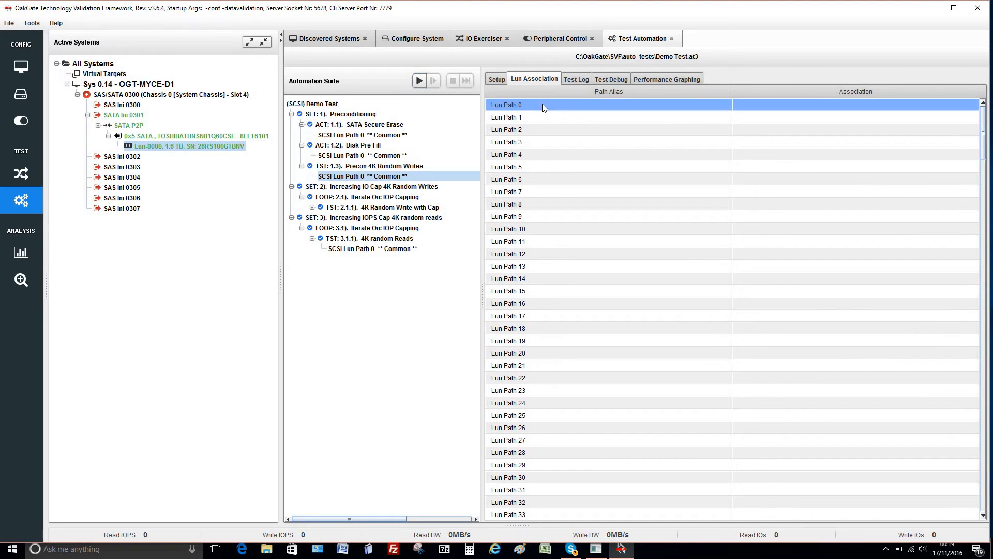
right_click(549, 106)
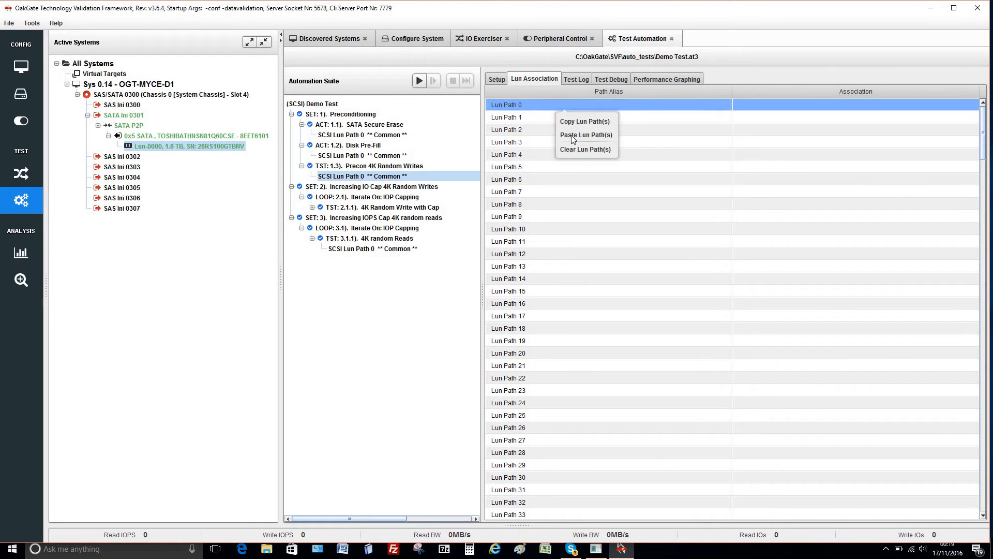
left_click(572, 135)
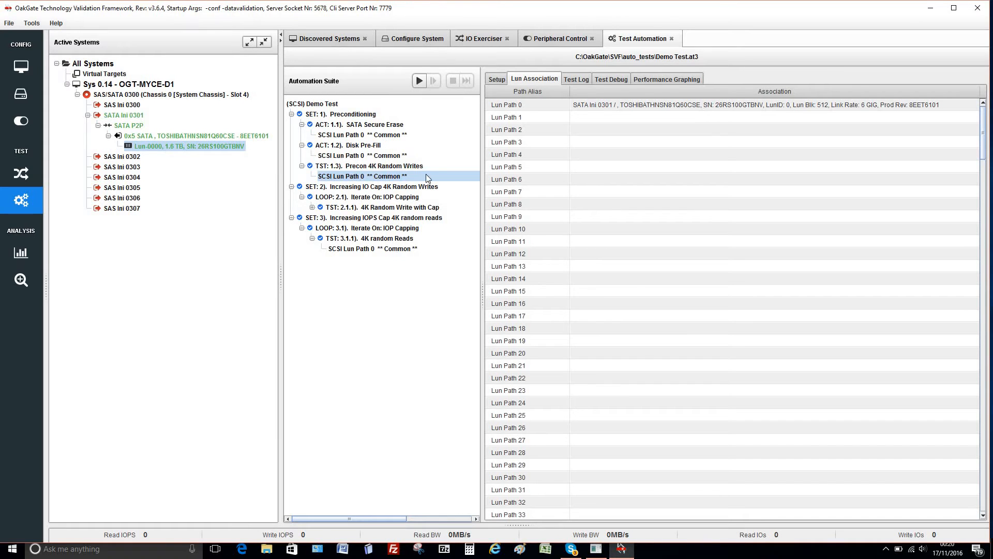
- Start the Demo Test run and remove the existing test output directory
left_click(419, 80)
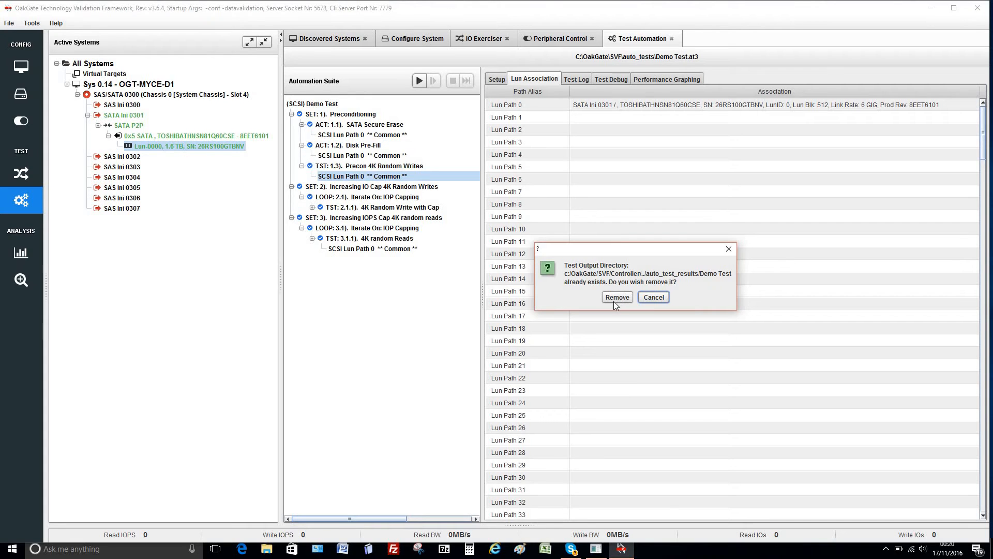
left_click(618, 298)
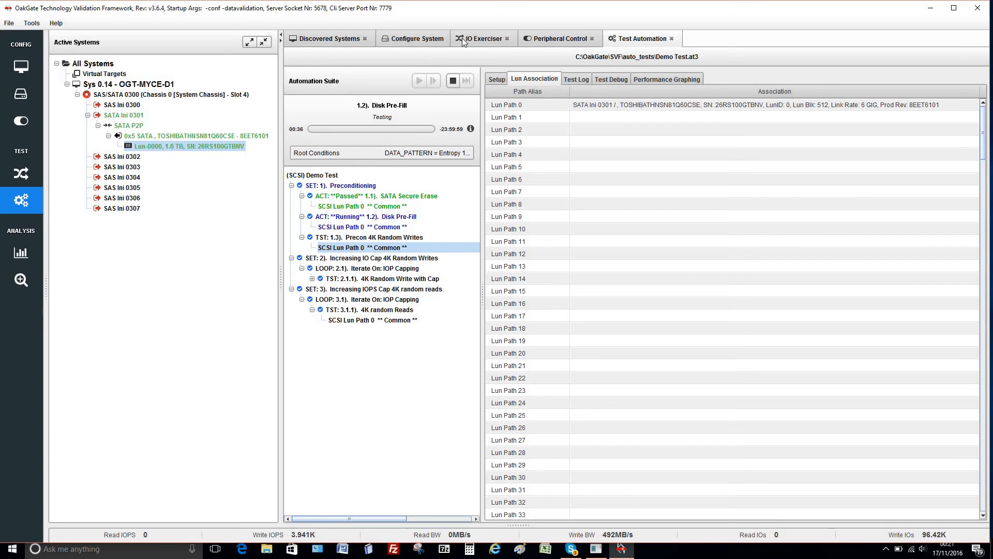
- Examine the running traffic settings in IO Exerciser, including queue depth, IO sizes, read/write ratios, data pattern entropy and IO alignment
left_click(475, 42)
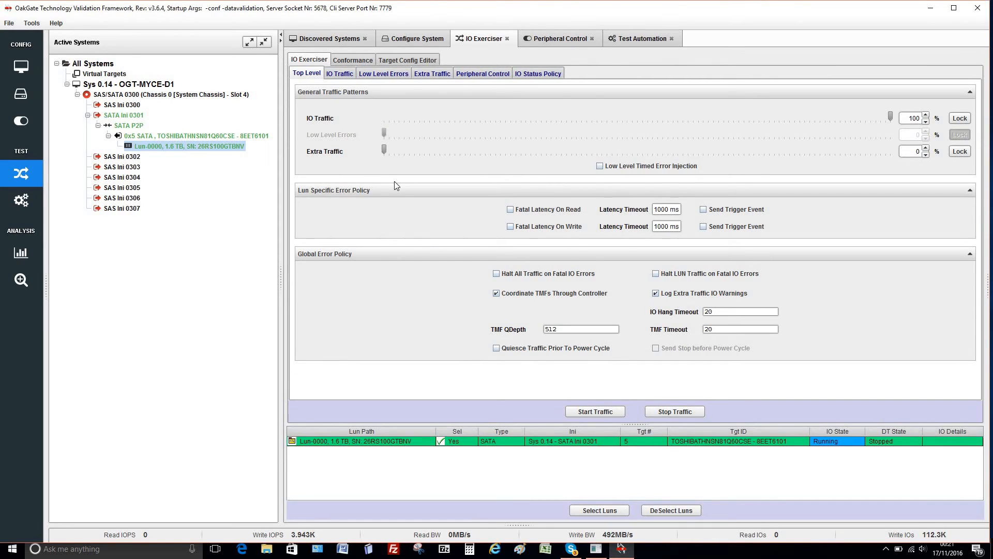
left_click(340, 74)
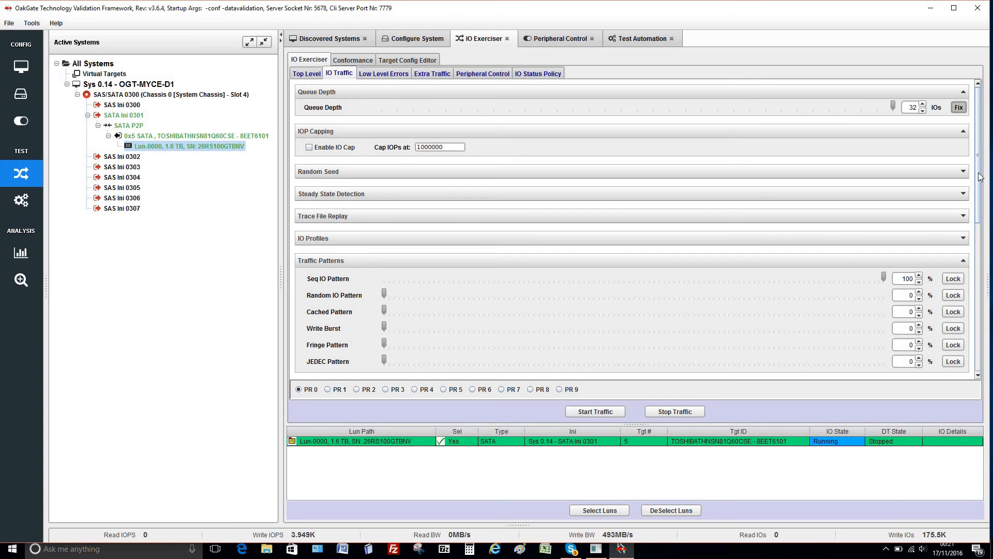
scroll(391, 239, "down", 5)
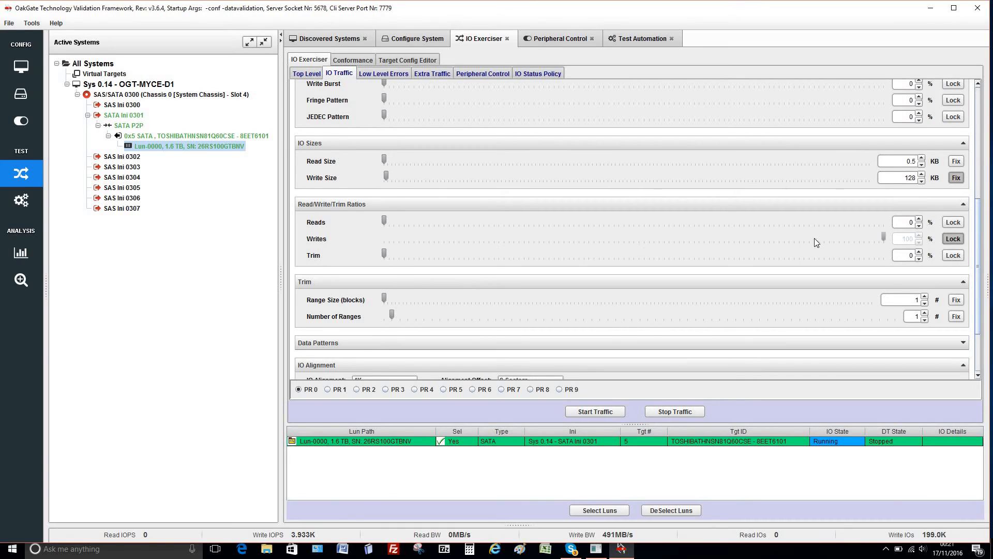
scroll(980, 218, "down", 3)
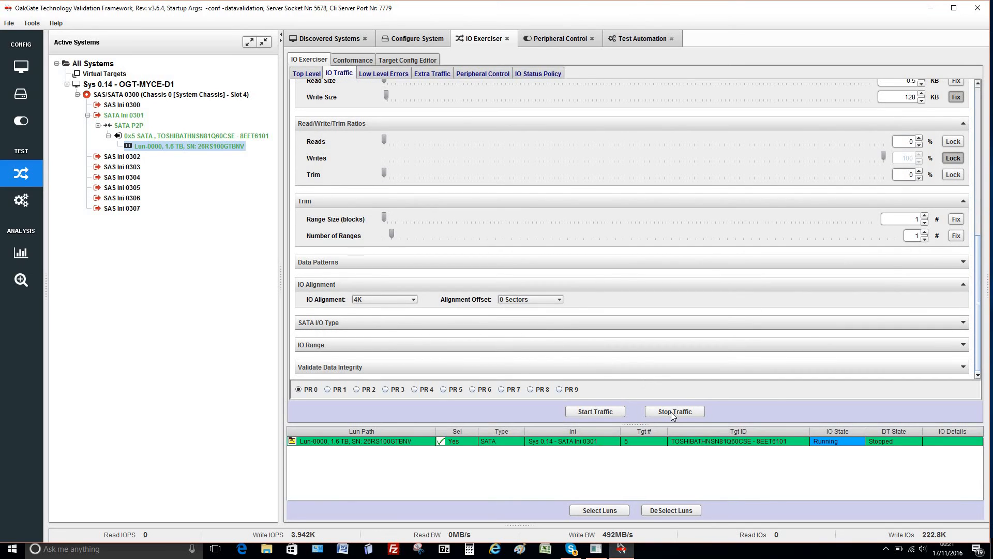
left_click(963, 263)
left_click_drag(979, 205, 978, 342)
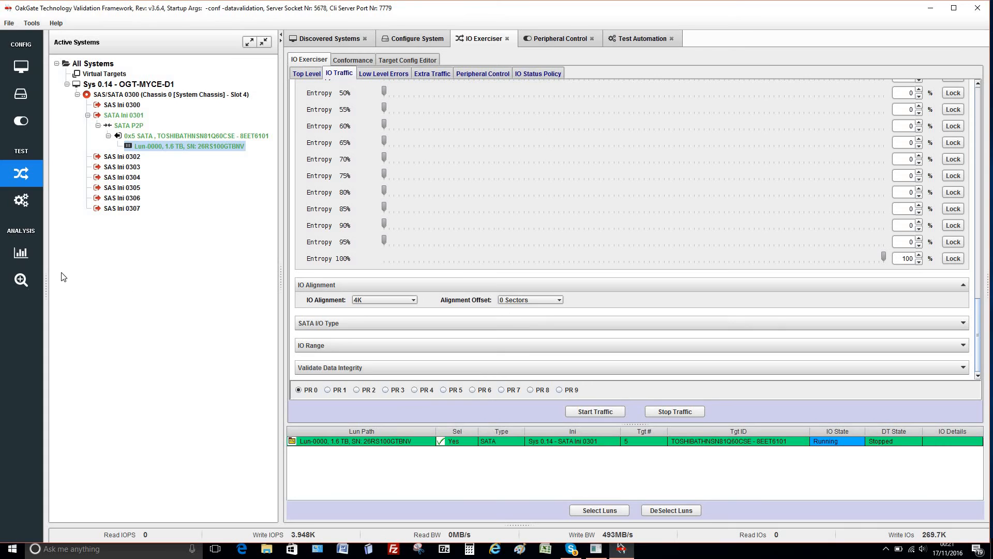
- Inspect the dashboard's live LUN performance charts and the SSD's power measurements, and return to Test Automation
left_click(21, 255)
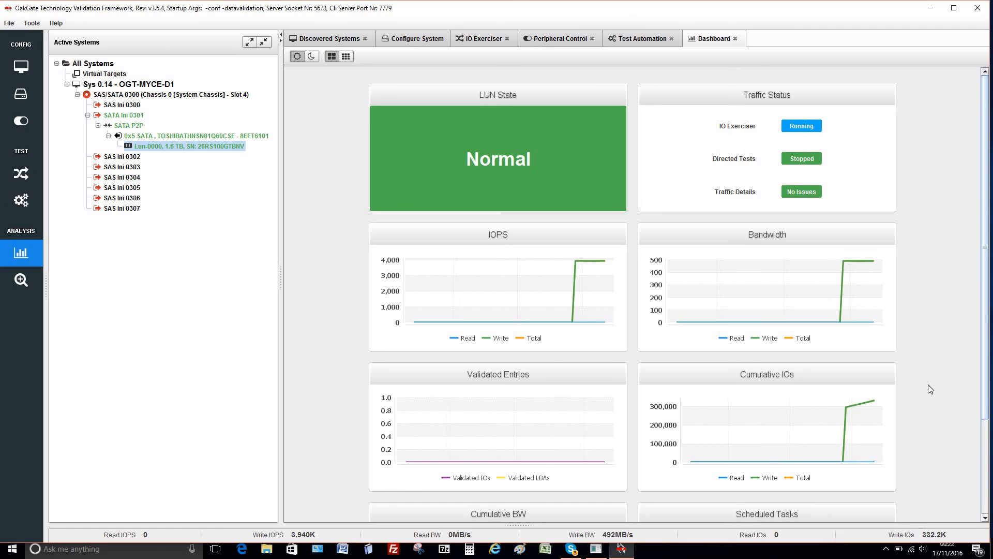
left_click_drag(984, 298, 983, 306)
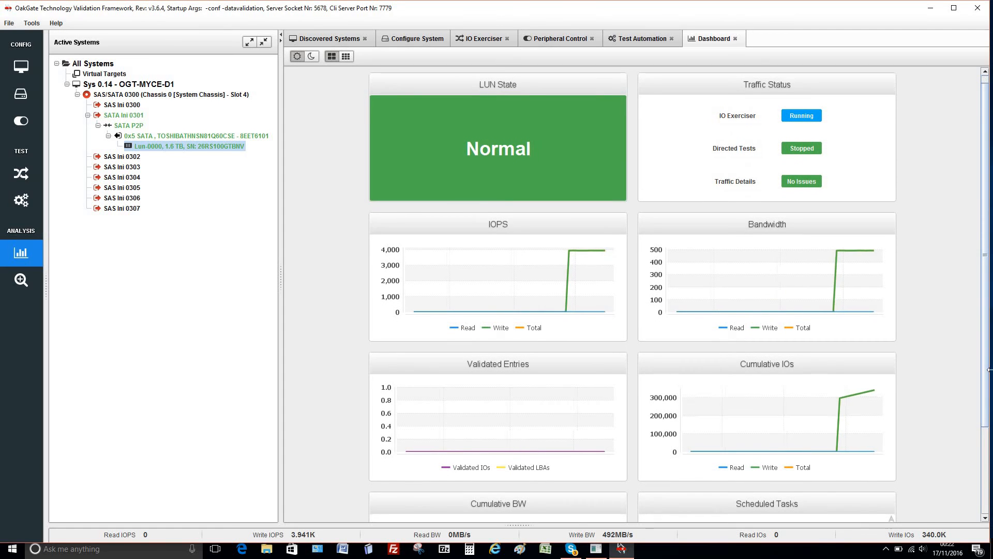
scroll(756, 363, "down", 5)
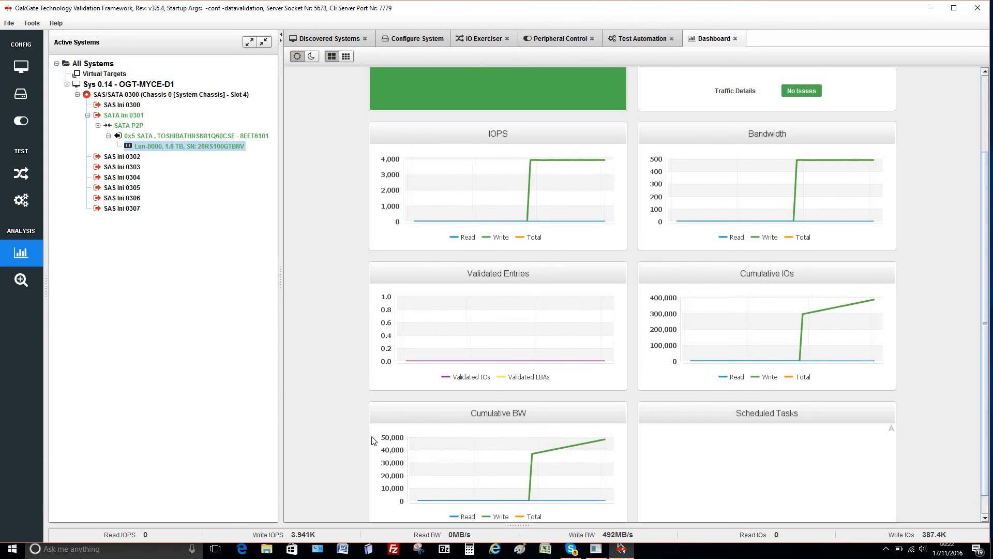
scroll(317, 365, "up", 1)
scroll(325, 358, "up", 1)
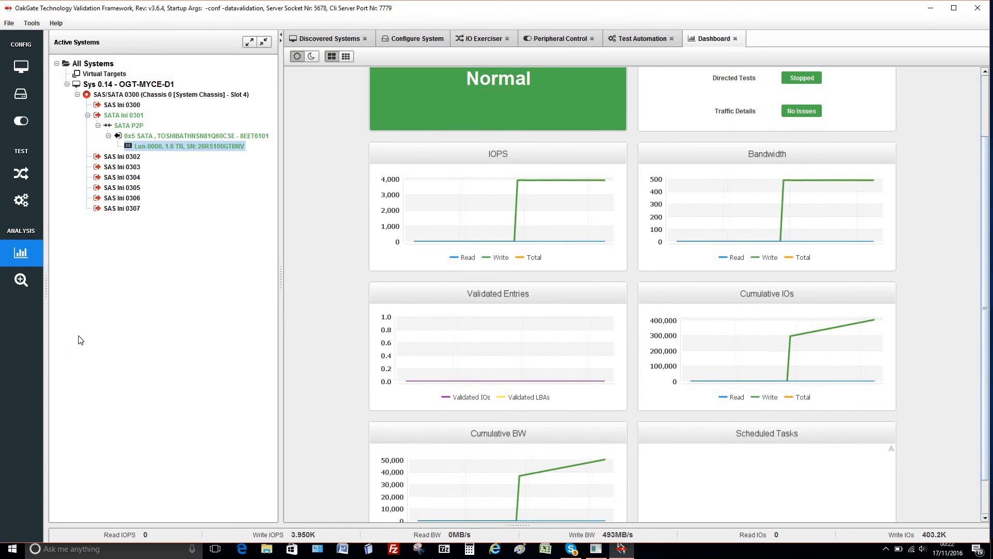
left_click(554, 40)
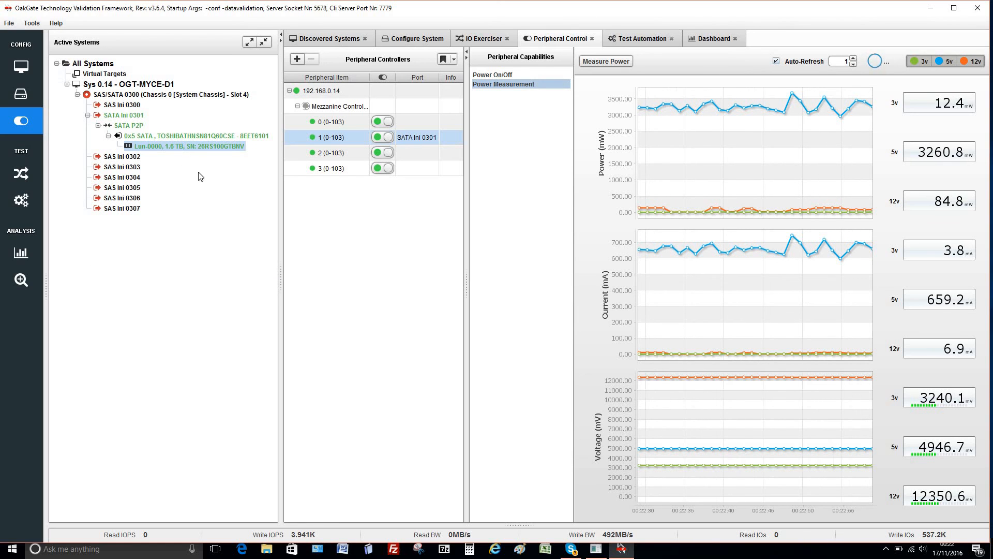
left_click(647, 40)
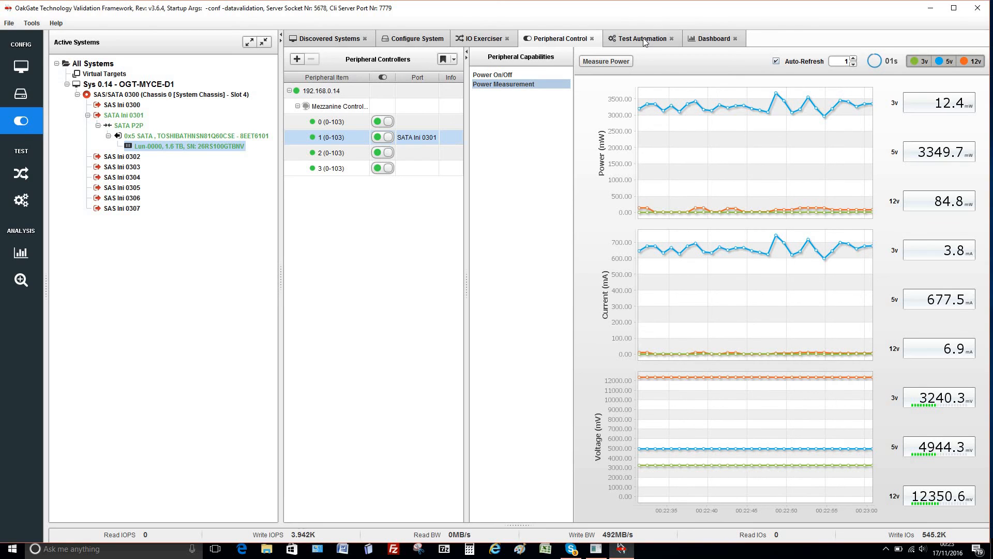